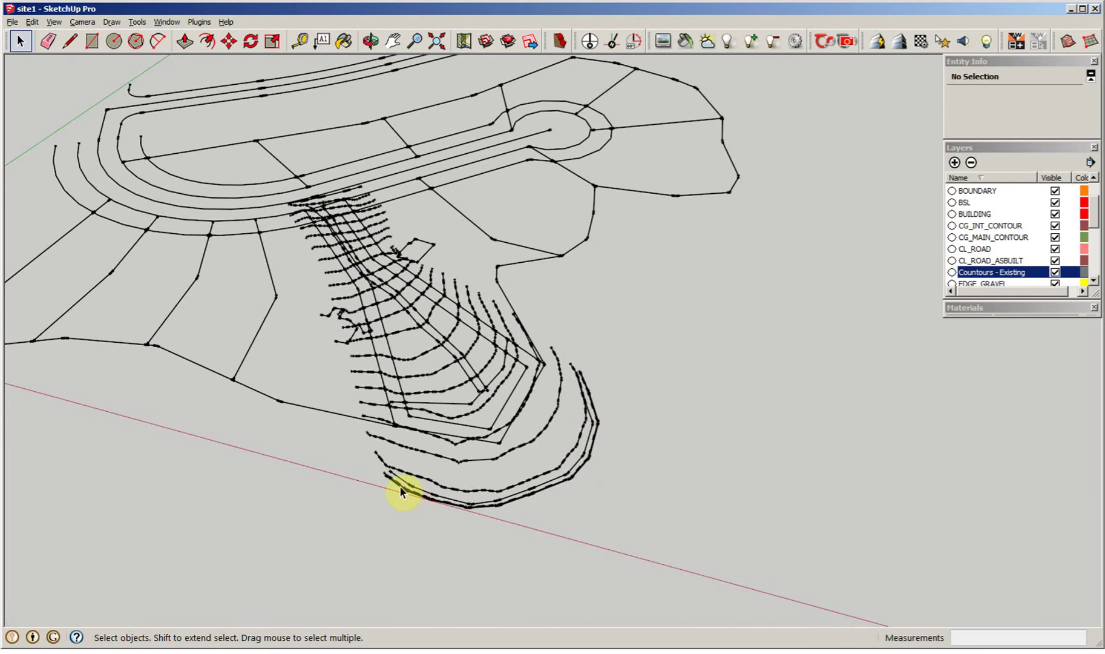
Step: Select all the raised existing contour lines above the site plan and create a terrain surface from them
{"action": "scroll", "coordinate": [562, 427], "scroll_direction": "down", "scroll_amount": 8}
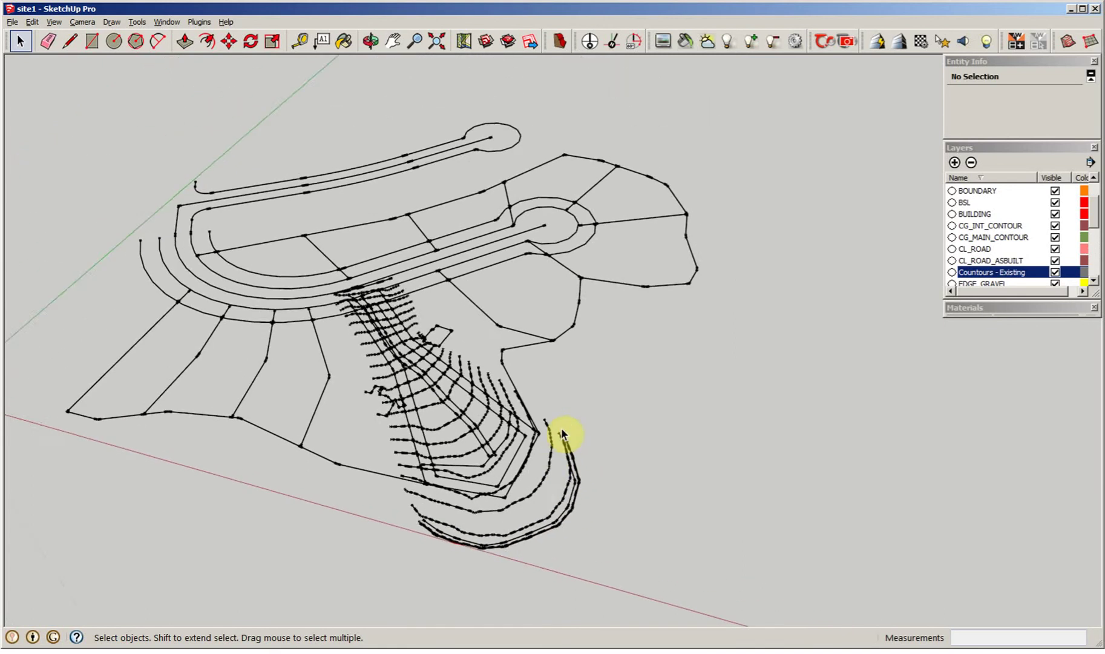
{"action": "middle_click_drag", "start_coordinate": [483, 330], "coordinate": [439, 223]}
{"action": "middle_click_drag", "start_coordinate": [423, 150], "coordinate": [573, 570]}
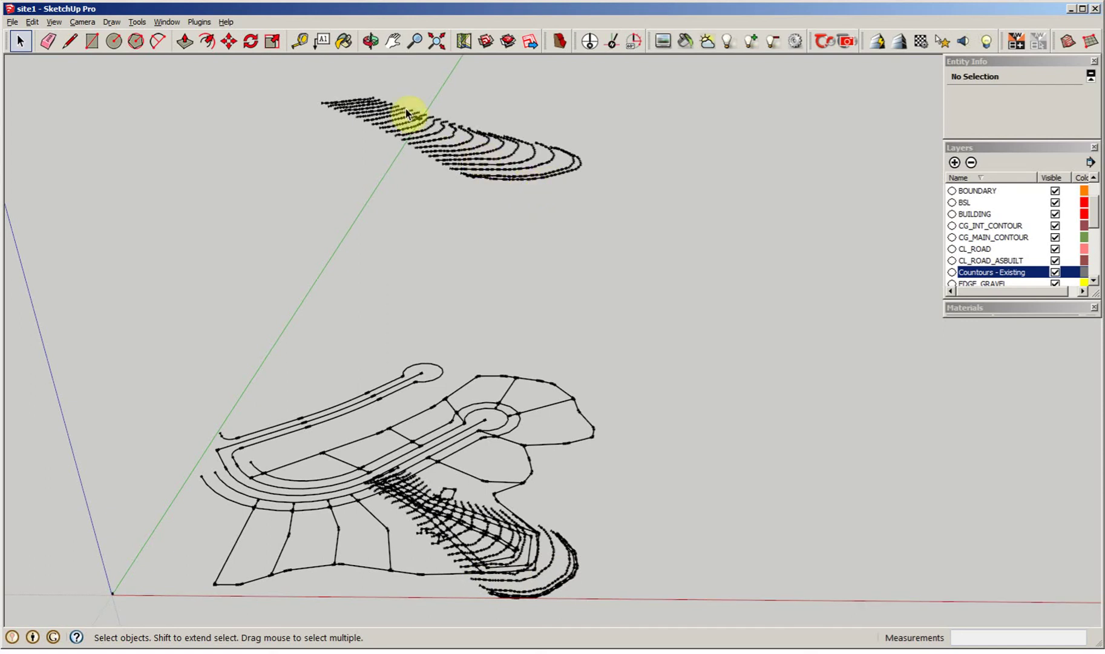
{"action": "middle_click_drag", "start_coordinate": [379, 89], "coordinate": [455, 371]}
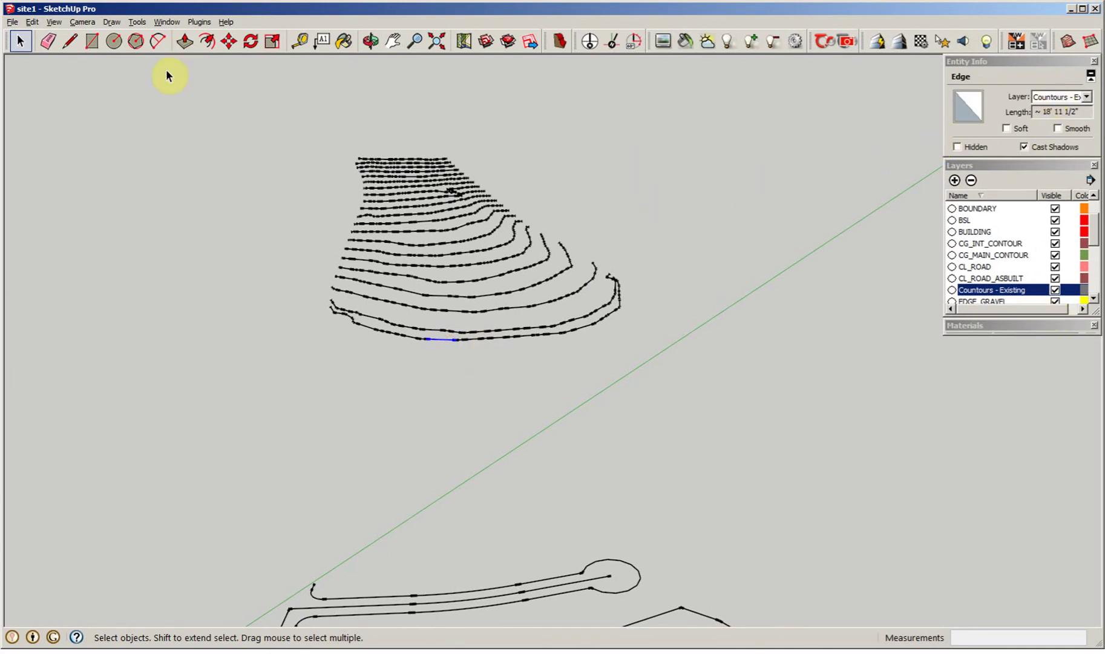
{"action": "left_click_drag", "start_coordinate": [610, 364], "coordinate": [685, 402]}
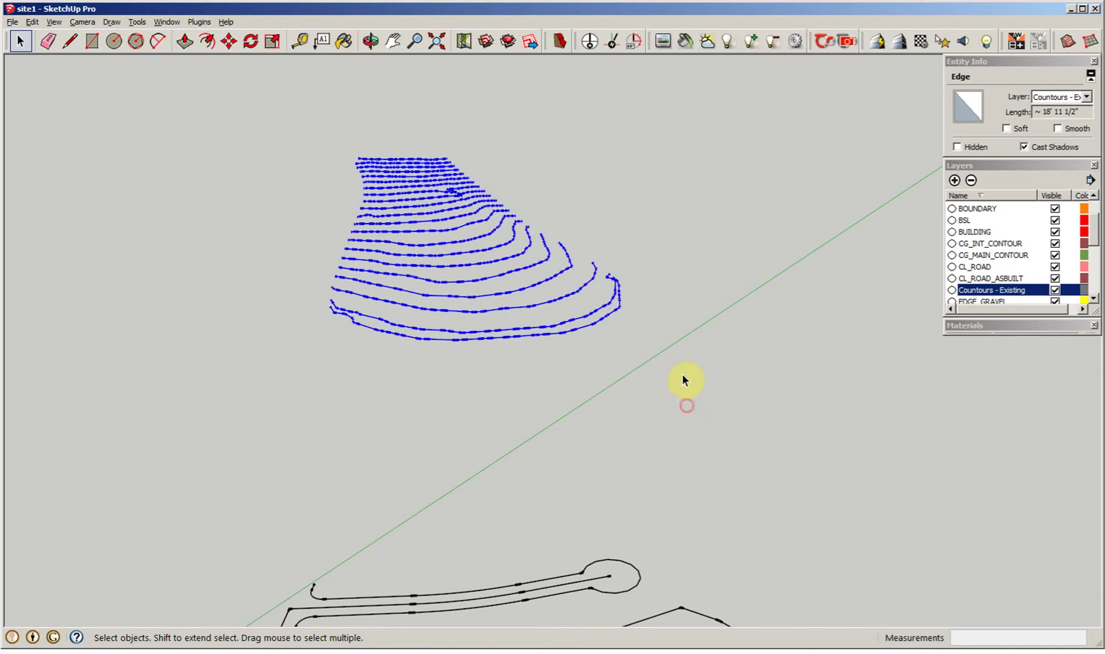
{"action": "middle_click_drag", "start_coordinate": [683, 378], "coordinate": [737, 346]}
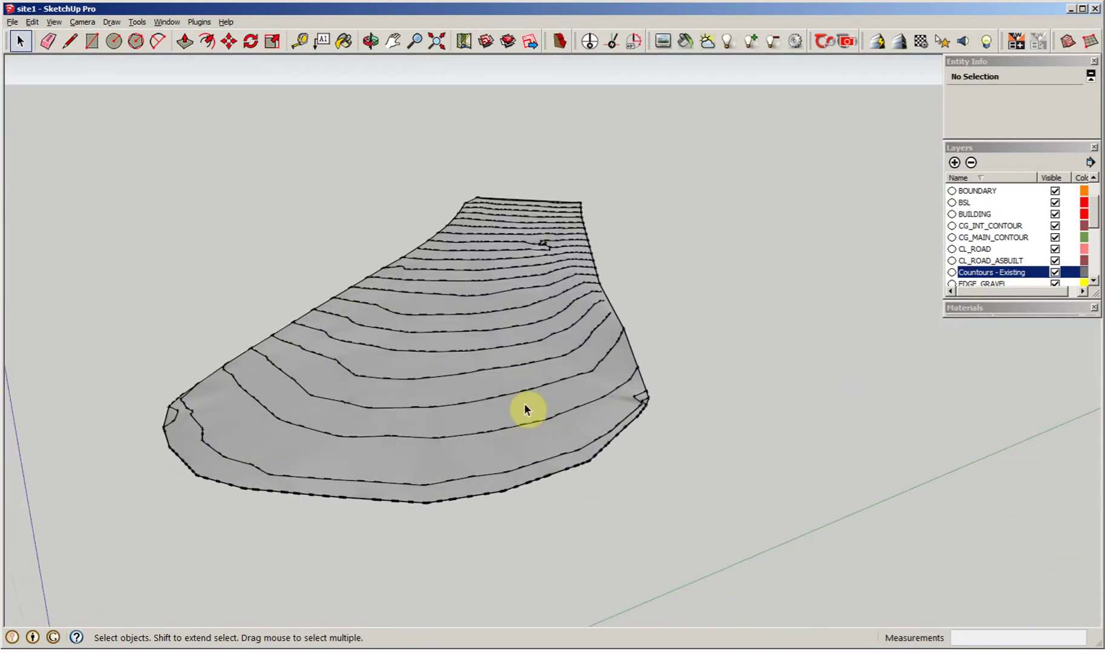
Step: Try to move the terrain surface group straight up off the contour lines
{"action": "left_click", "coordinate": [525, 405]}
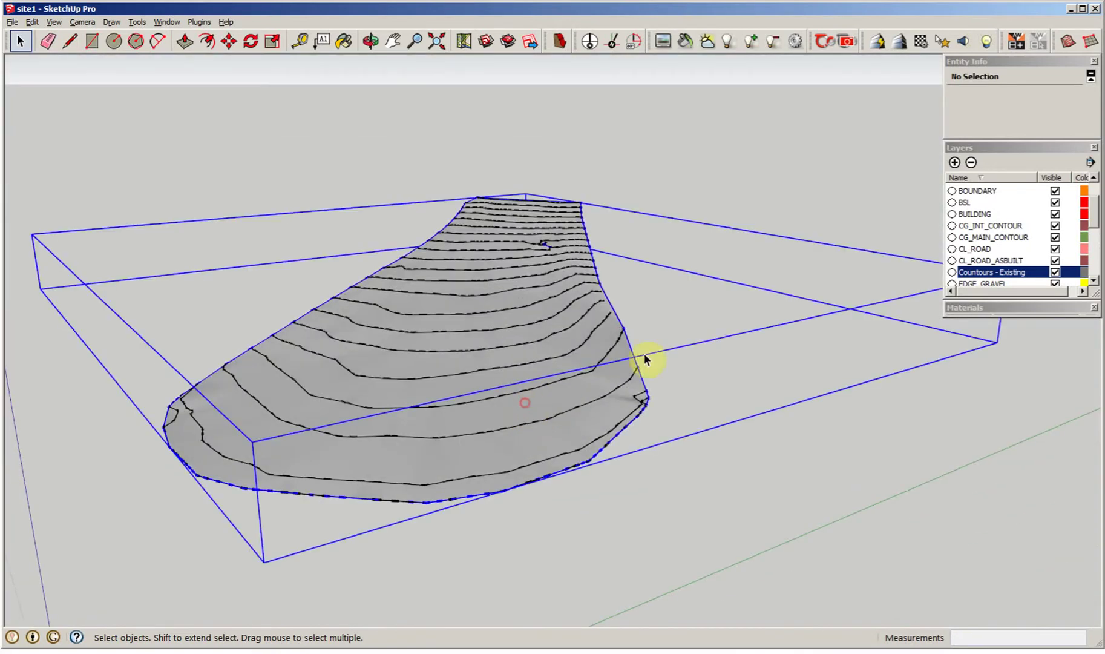
{"action": "left_click", "coordinate": [764, 434]}
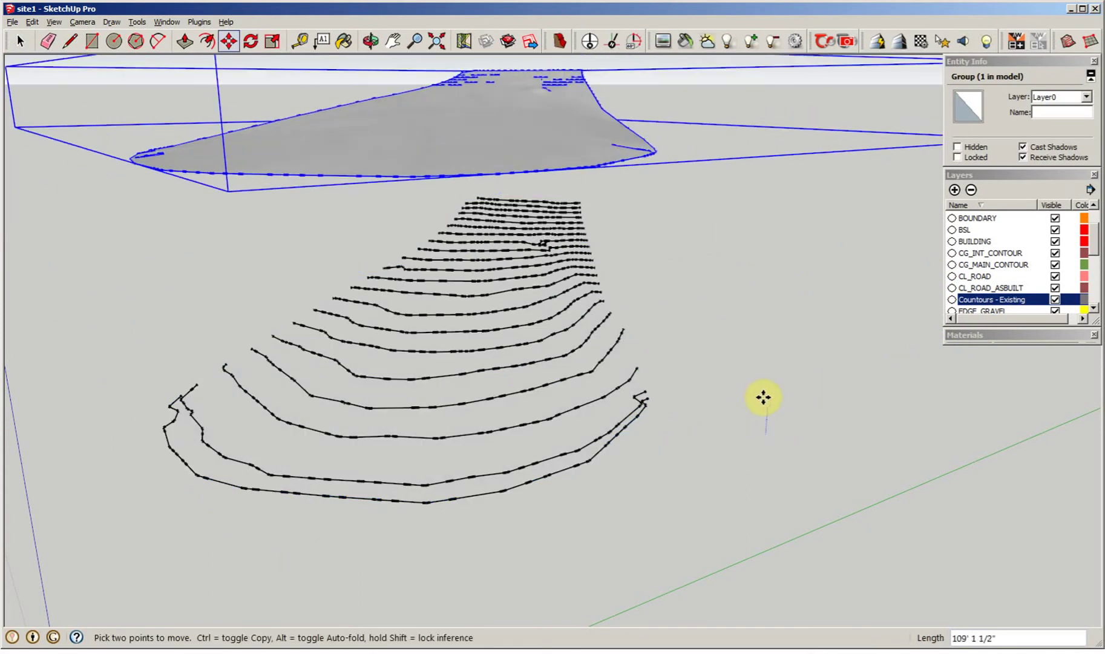
{"action": "key", "text": "Escape"}
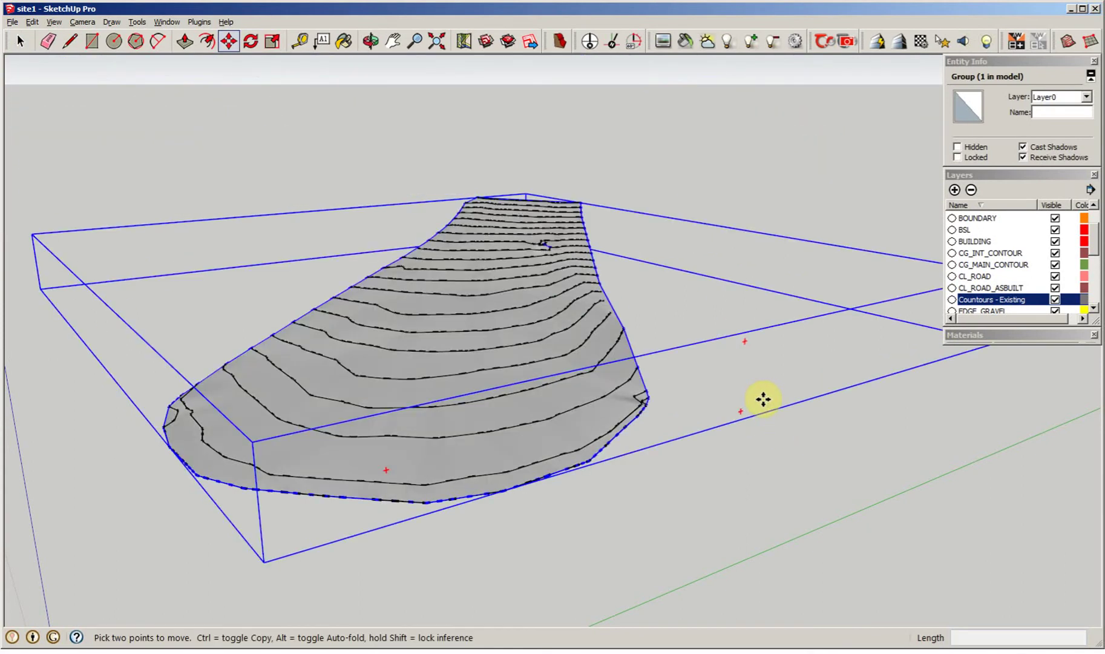
{"action": "key", "text": "space"}
{"action": "left_click", "coordinate": [721, 502]}
Step: Select the terrain surface group and hide the Countours - Existing layer
{"action": "middle_click_drag", "start_coordinate": [720, 503], "coordinate": [445, 313]}
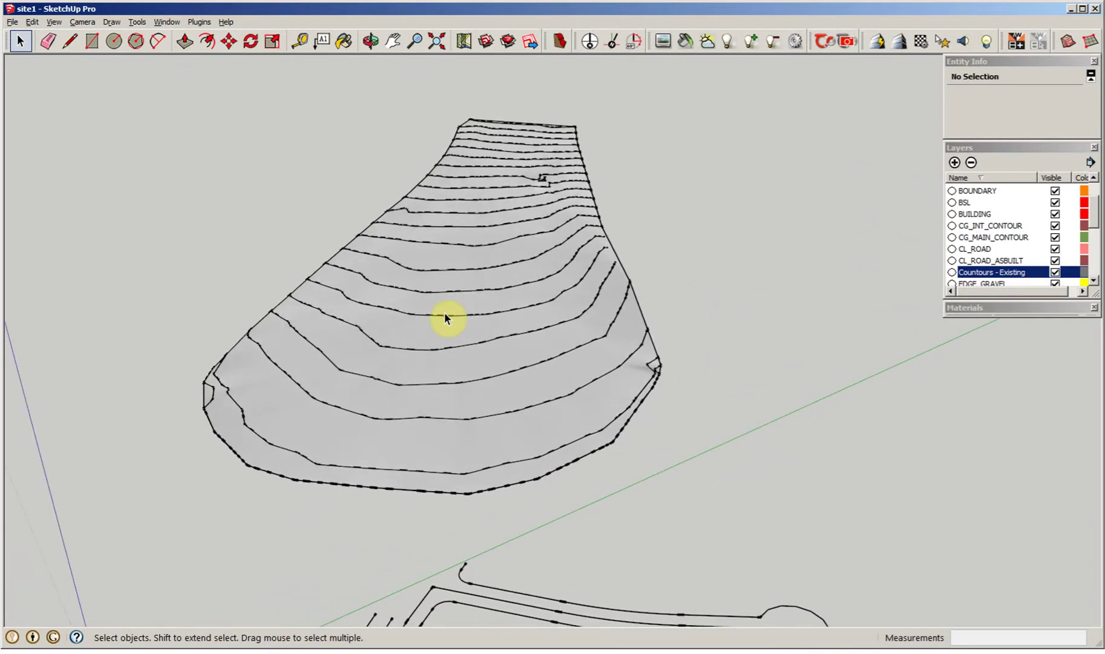
{"action": "middle_click_drag", "start_coordinate": [445, 312], "coordinate": [647, 355]}
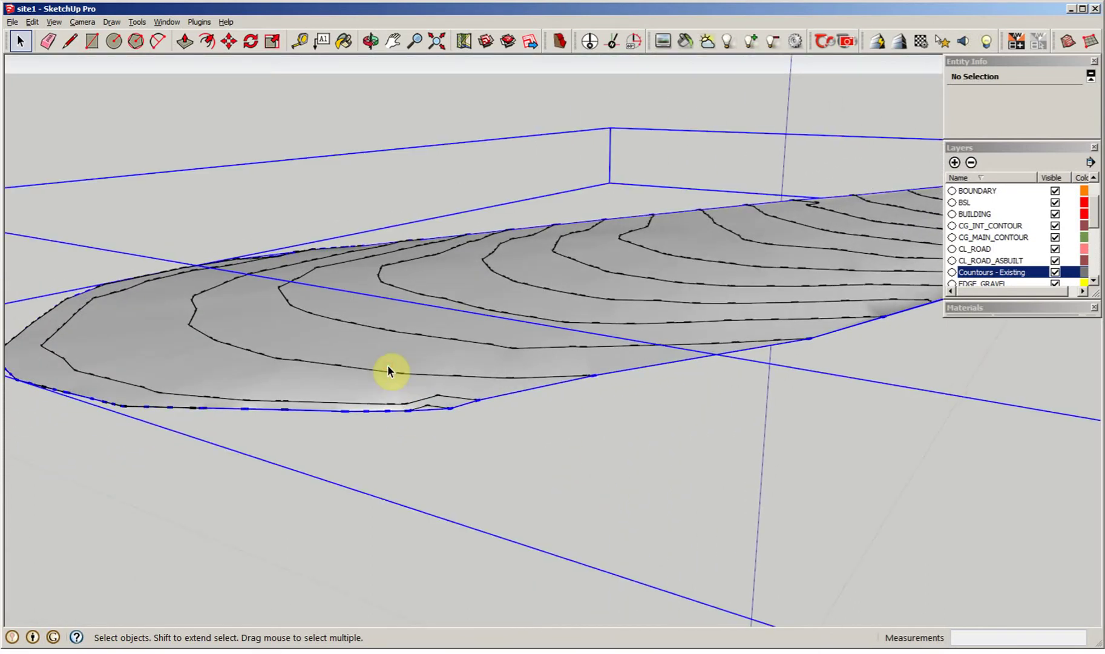
{"action": "left_click", "coordinate": [388, 366]}
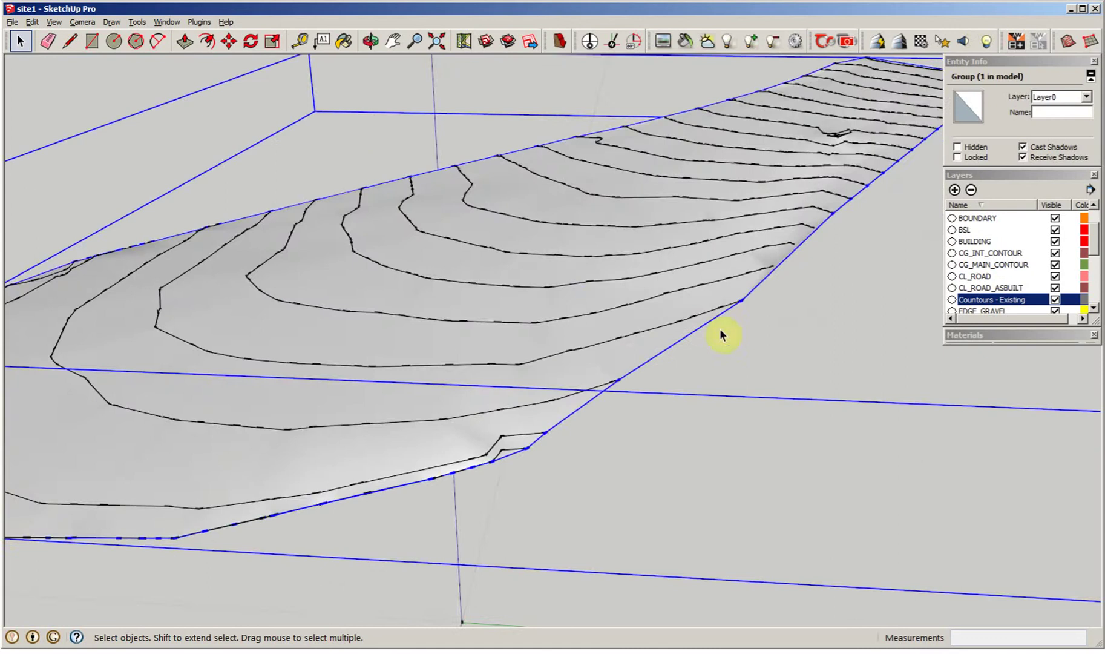
{"action": "left_click", "coordinate": [1055, 301]}
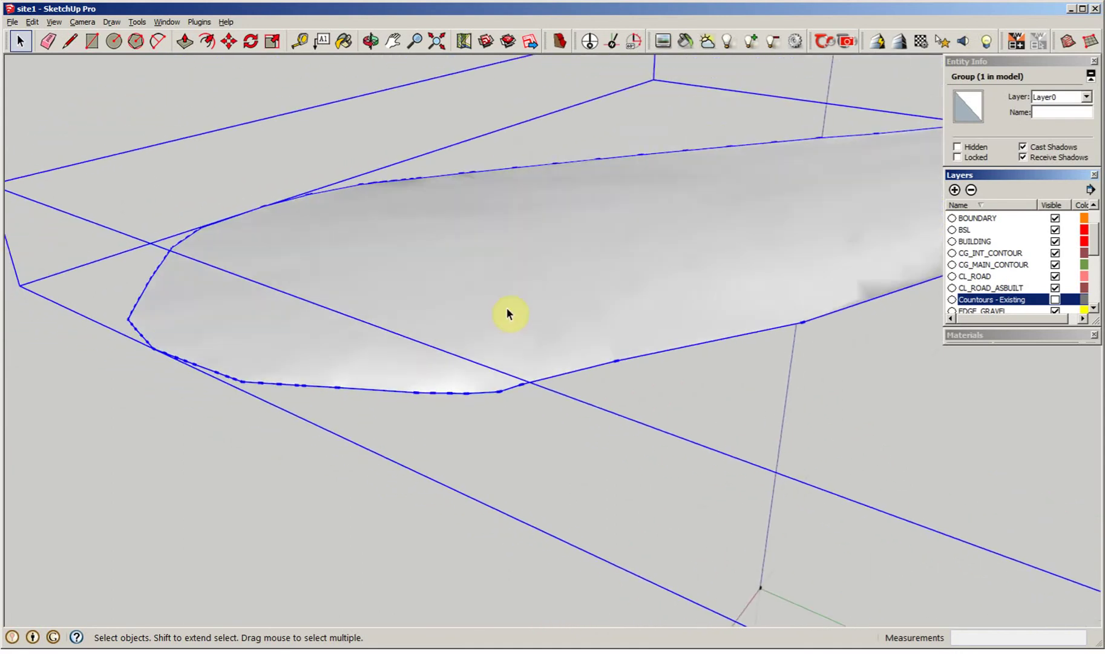
Step: Open the terrain group for editing and draw a line across its underside between perimeter points to form a closing face
{"action": "right_click", "coordinate": [507, 310]}
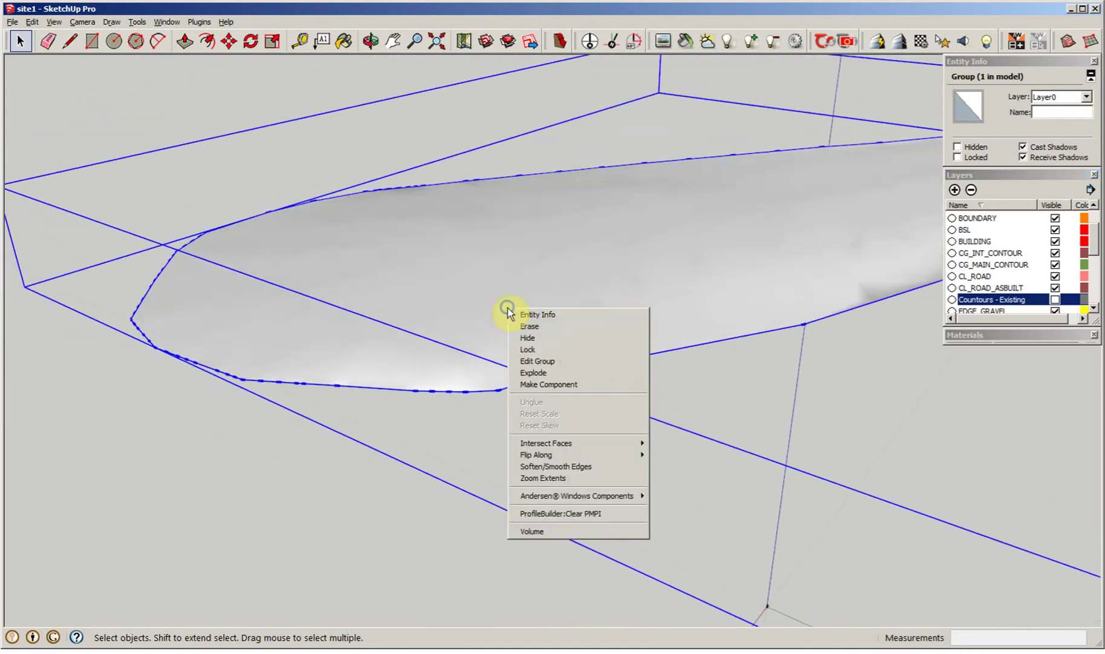
{"action": "left_click", "coordinate": [544, 361]}
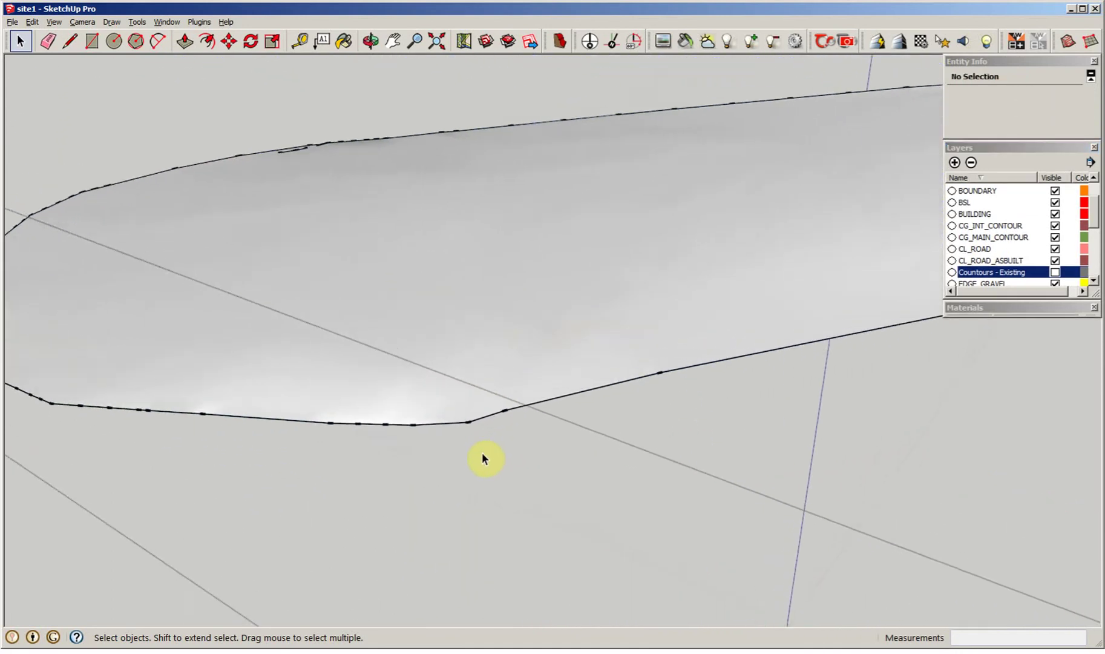
{"action": "middle_click_drag", "start_coordinate": [483, 453], "coordinate": [457, 372]}
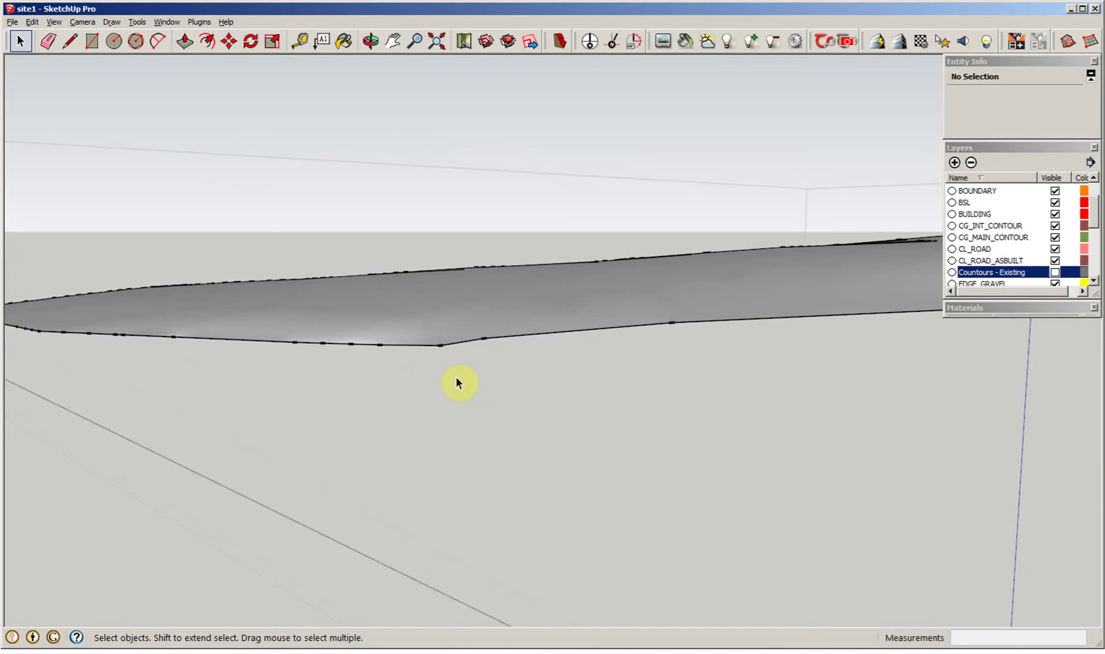
{"action": "key", "text": "l"}
{"action": "left_click", "coordinate": [441, 345]}
{"action": "scroll", "coordinate": [463, 372], "scroll_direction": "up", "scroll_amount": 5}
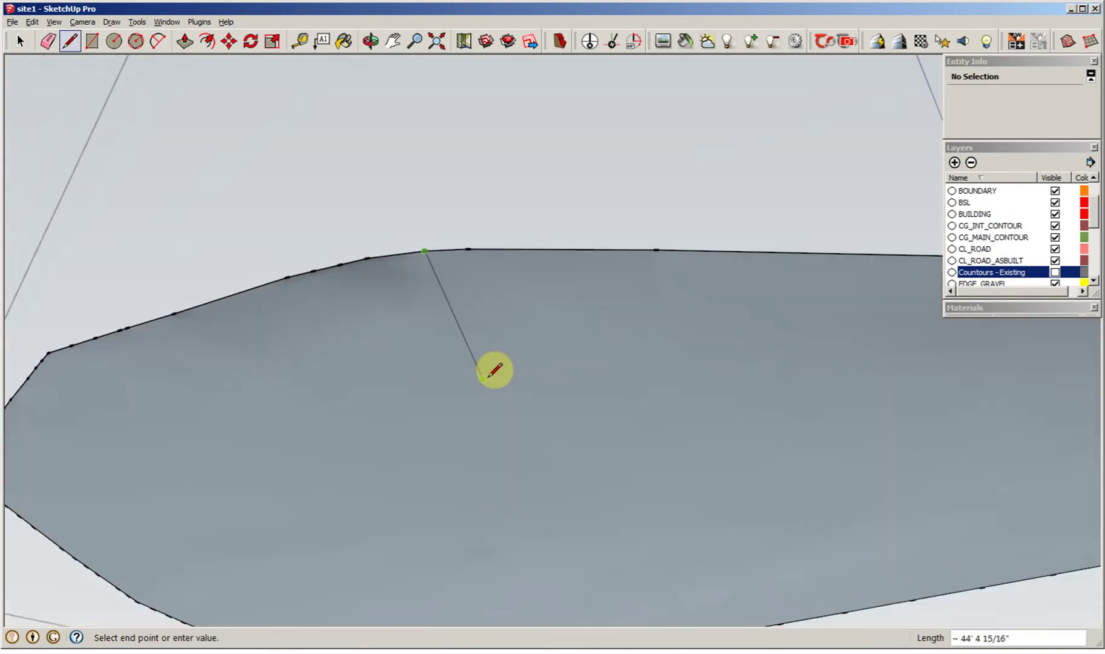
{"action": "middle_click_drag", "start_coordinate": [488, 378], "coordinate": [601, 396]}
{"action": "key", "text": "space"}
{"action": "left_click", "coordinate": [582, 418]}
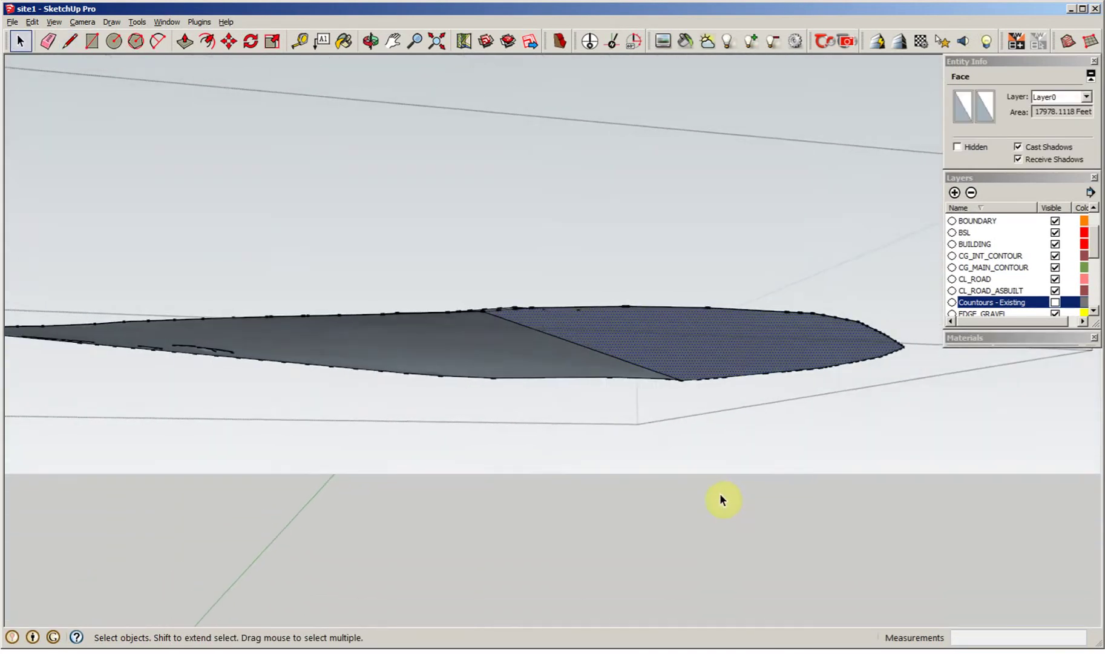
Step: Draw the first three vertical lines down from the terrain's side edge, the third 5' long, and join them along the bottom to form side faces
{"action": "middle_click_drag", "start_coordinate": [718, 494], "coordinate": [488, 422]}
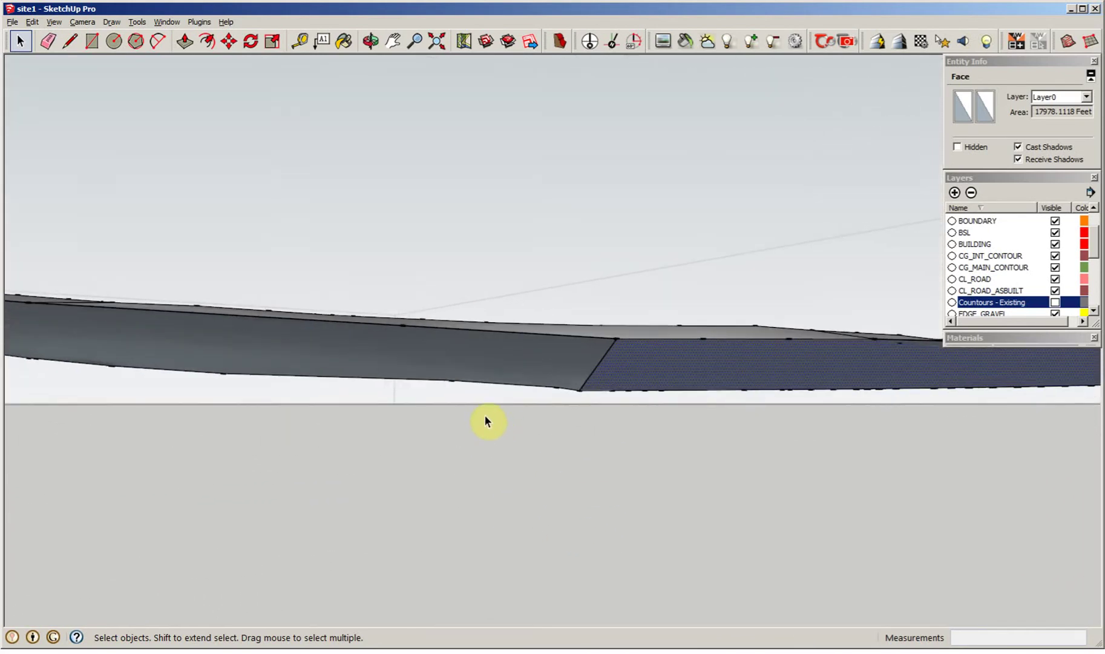
{"action": "key", "text": "l"}
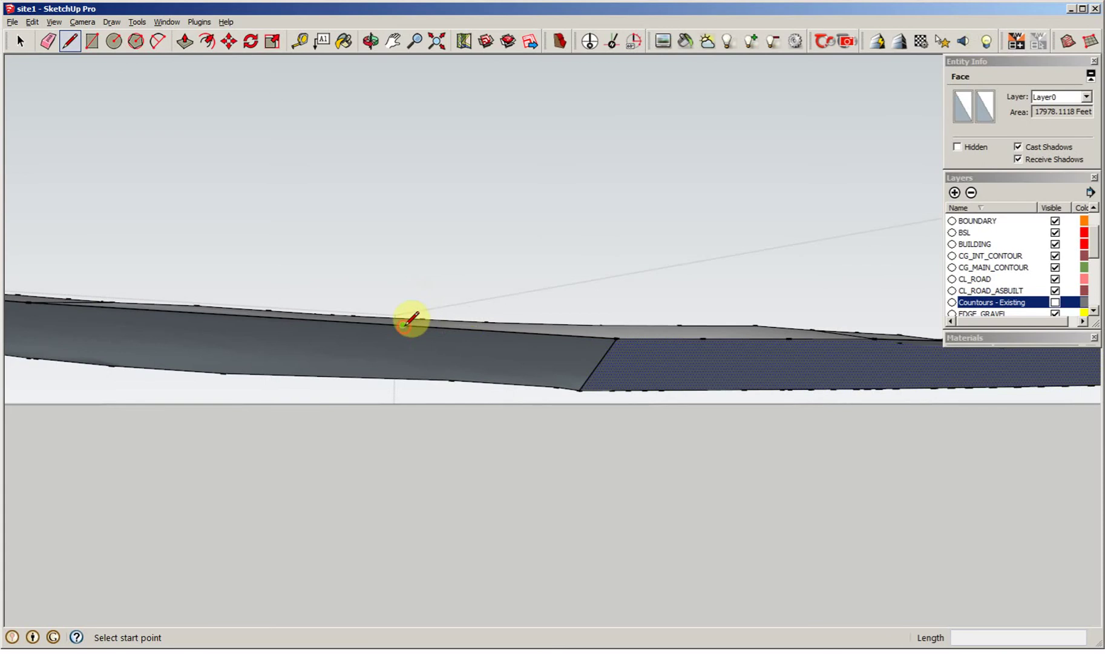
{"action": "left_click", "coordinate": [404, 325]}
{"action": "middle_click_drag", "start_coordinate": [402, 328], "coordinate": [404, 394]}
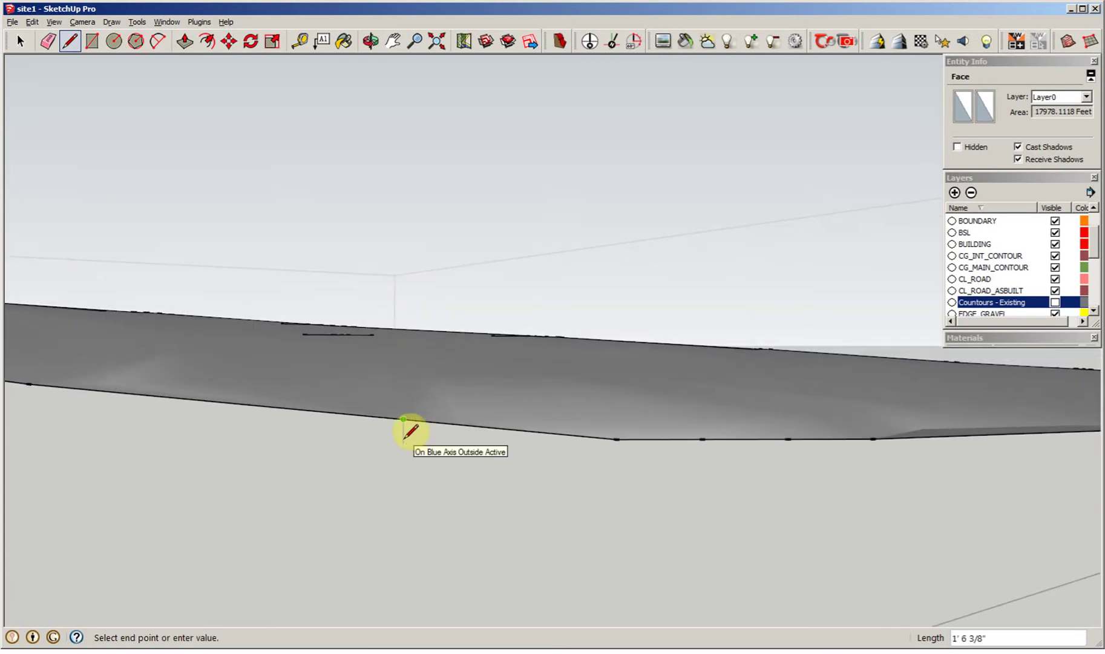
{"action": "left_click", "coordinate": [615, 438]}
{"action": "middle_click_drag", "start_coordinate": [538, 483], "coordinate": [448, 394]}
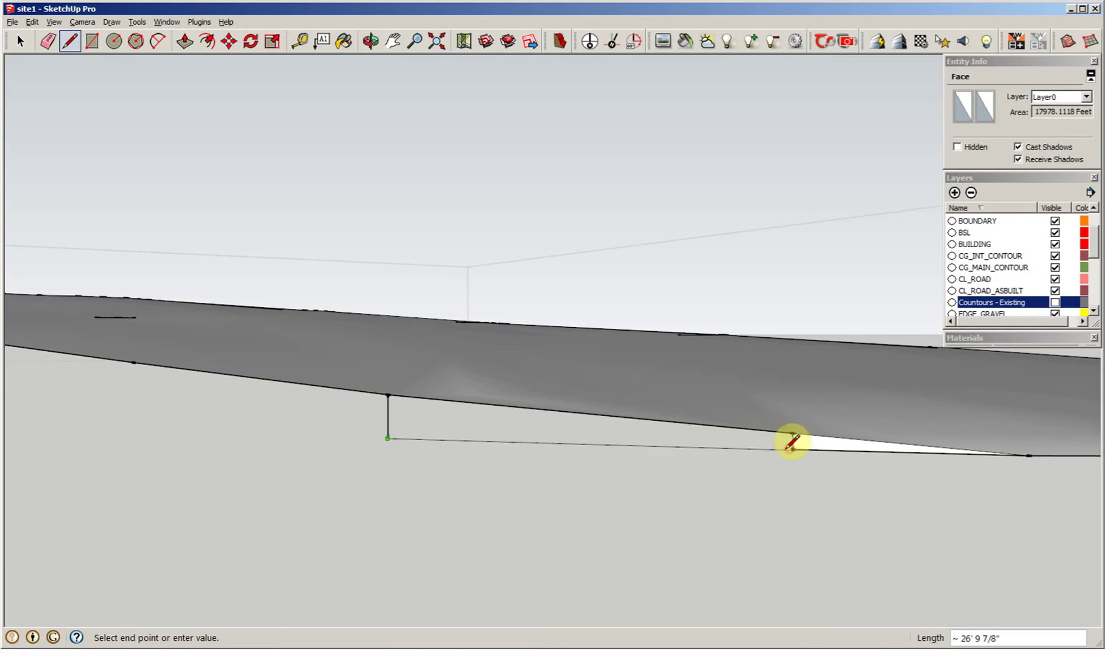
{"action": "left_click", "coordinate": [794, 449]}
{"action": "middle_click_drag", "start_coordinate": [797, 438], "coordinate": [519, 404]}
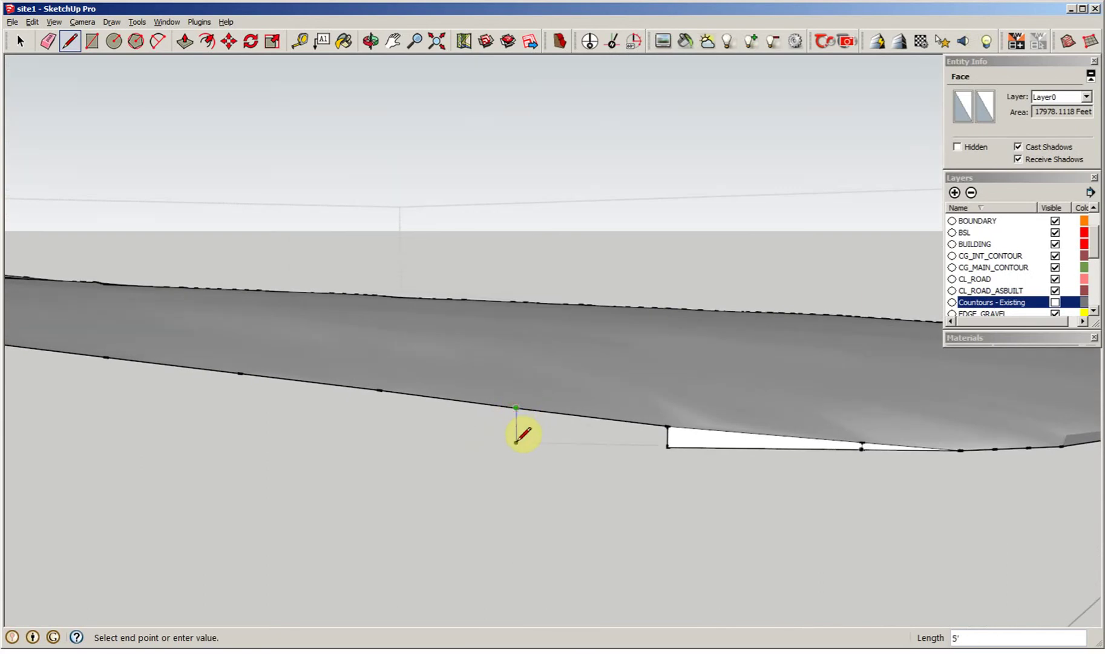
{"action": "left_click", "coordinate": [516, 442]}
{"action": "left_click", "coordinate": [667, 446]}
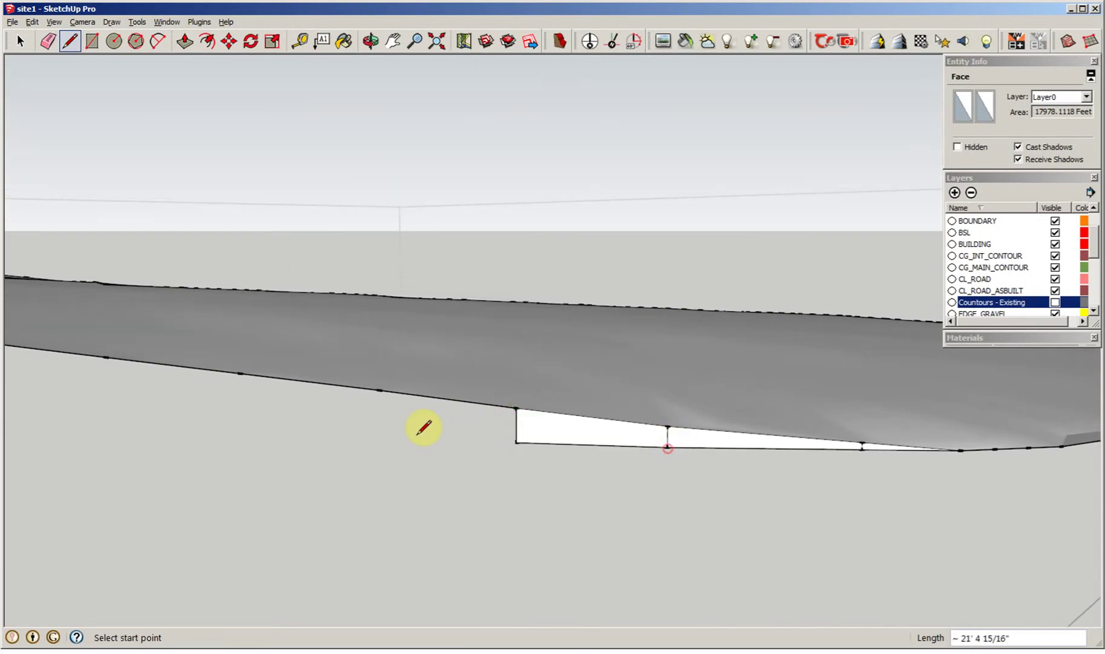
Step: Add two more side faces along the terrain edge, dropping a 7' vertical and the next one, each joined to the previous bottom corner
{"action": "left_click", "coordinate": [378, 390]}
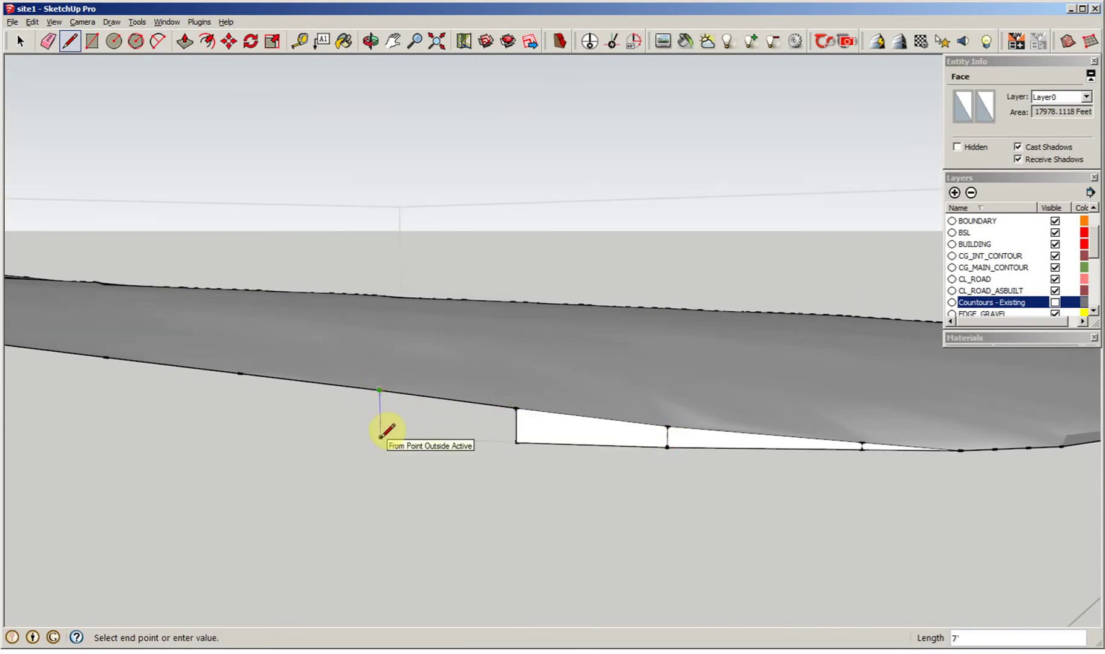
{"action": "left_click", "coordinate": [516, 444]}
{"action": "scroll", "coordinate": [518, 447], "scroll_direction": "down", "scroll_amount": 2}
{"action": "middle_click_drag", "start_coordinate": [517, 446], "coordinate": [569, 449]}
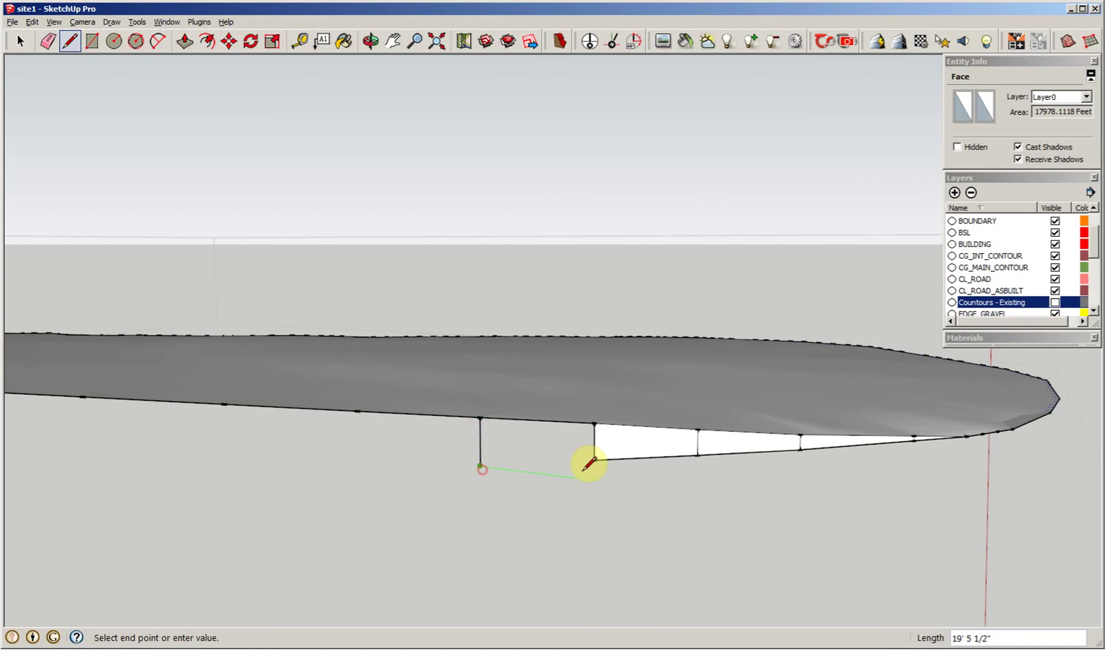
{"action": "left_click", "coordinate": [599, 461]}
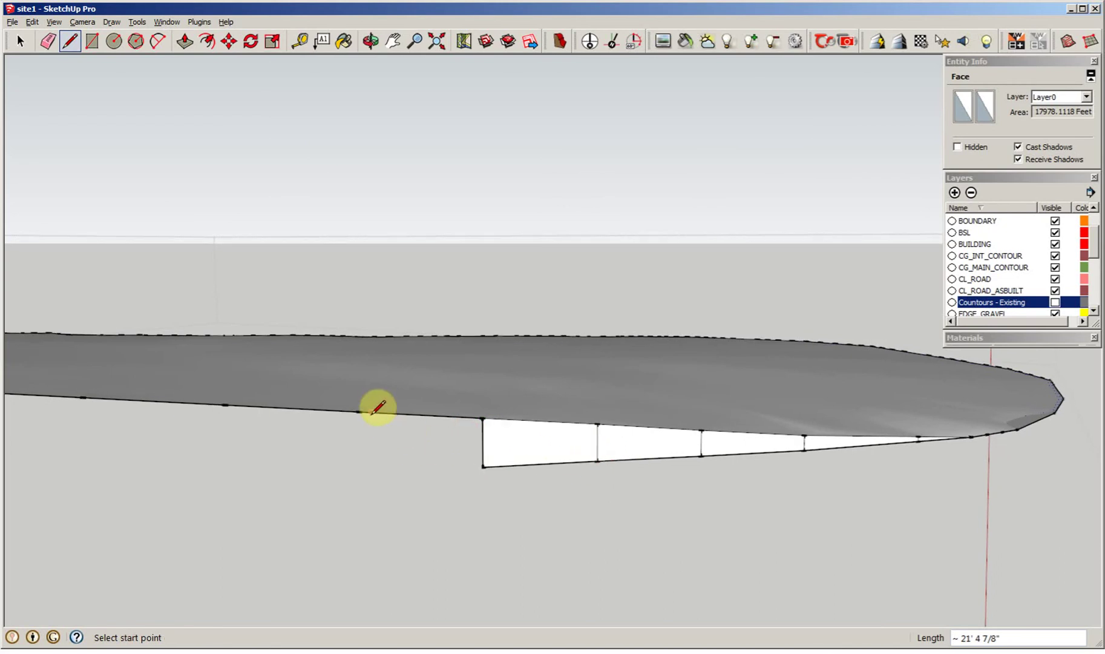
Step: Extend the side wall by two further panels, dropping verticals from the next edge points and connecting their lower ends to the existing base line
{"action": "key", "text": "shift"}
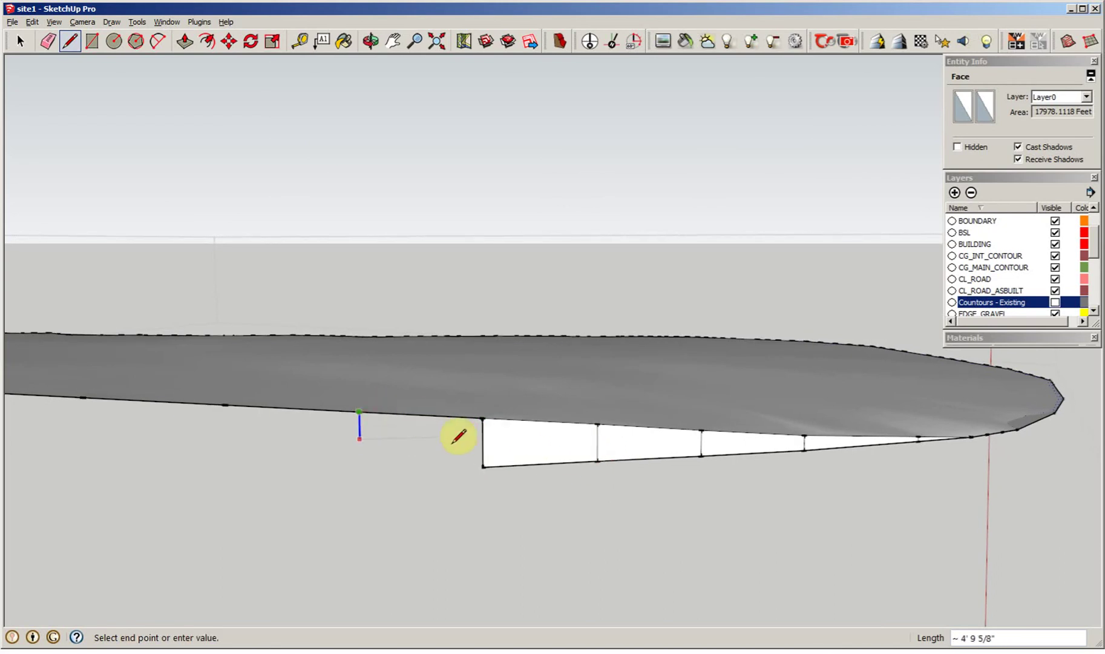
{"action": "left_click", "coordinate": [482, 466]}
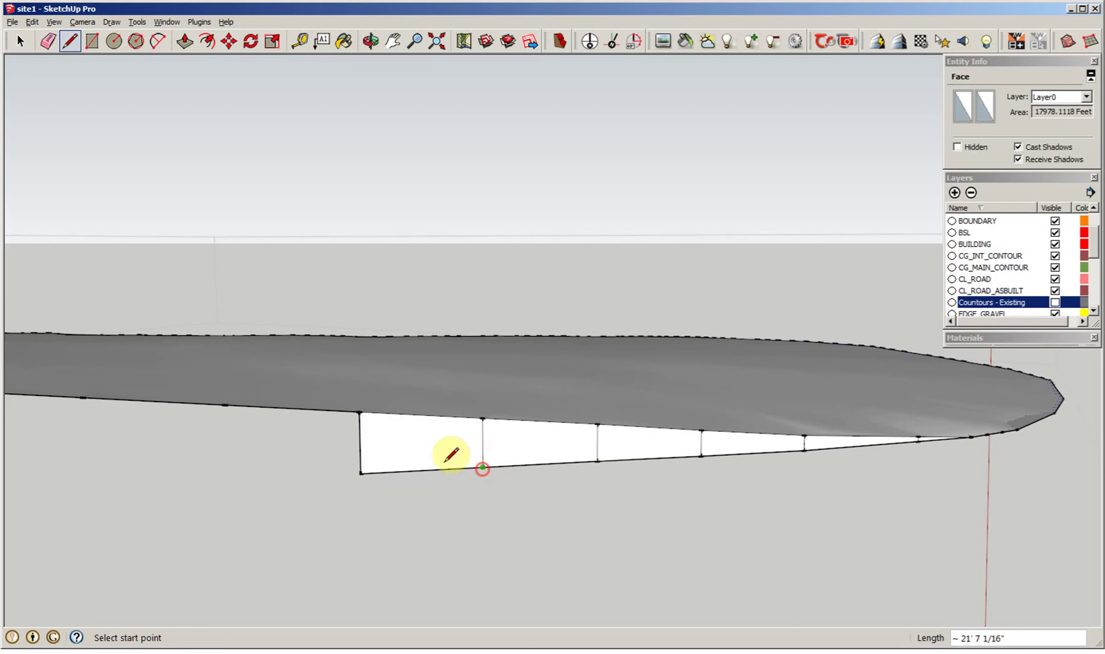
{"action": "scroll", "coordinate": [388, 478], "scroll_direction": "up", "scroll_amount": 3}
{"action": "left_click", "coordinate": [391, 468]}
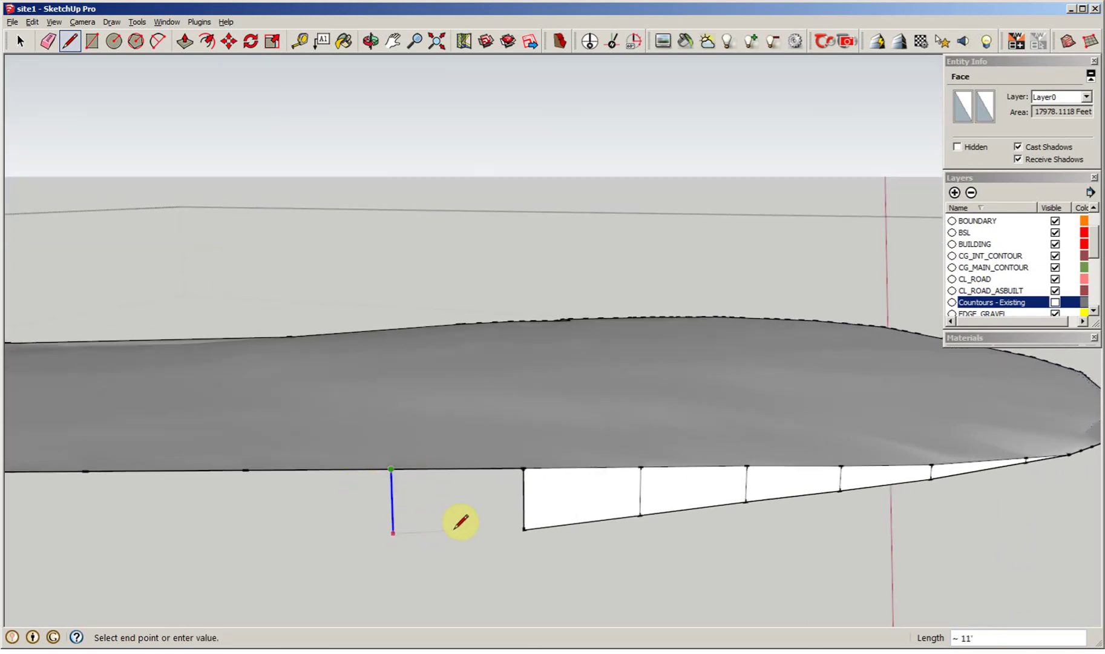
{"action": "left_click", "coordinate": [523, 528]}
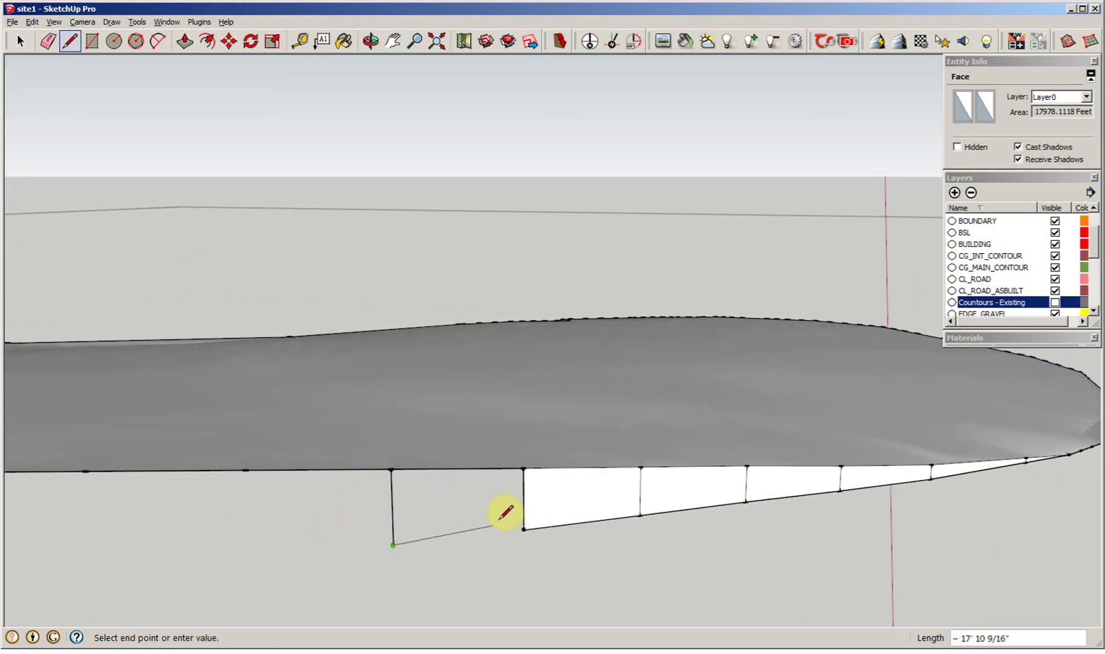
{"action": "left_click", "coordinate": [523, 528]}
{"action": "middle_click_drag", "start_coordinate": [518, 513], "coordinate": [415, 503]}
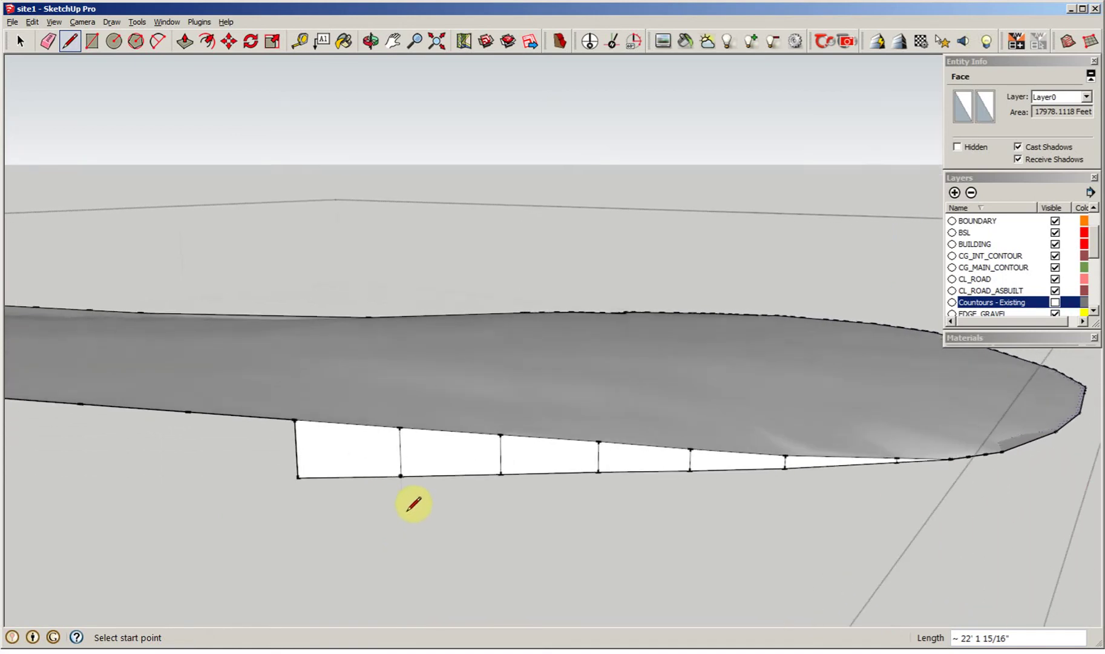
Step: Close the terrain group's editing and select the whole group with its side wall
{"action": "key", "text": "space"}
{"action": "middle_click_drag", "start_coordinate": [354, 541], "coordinate": [605, 335]}
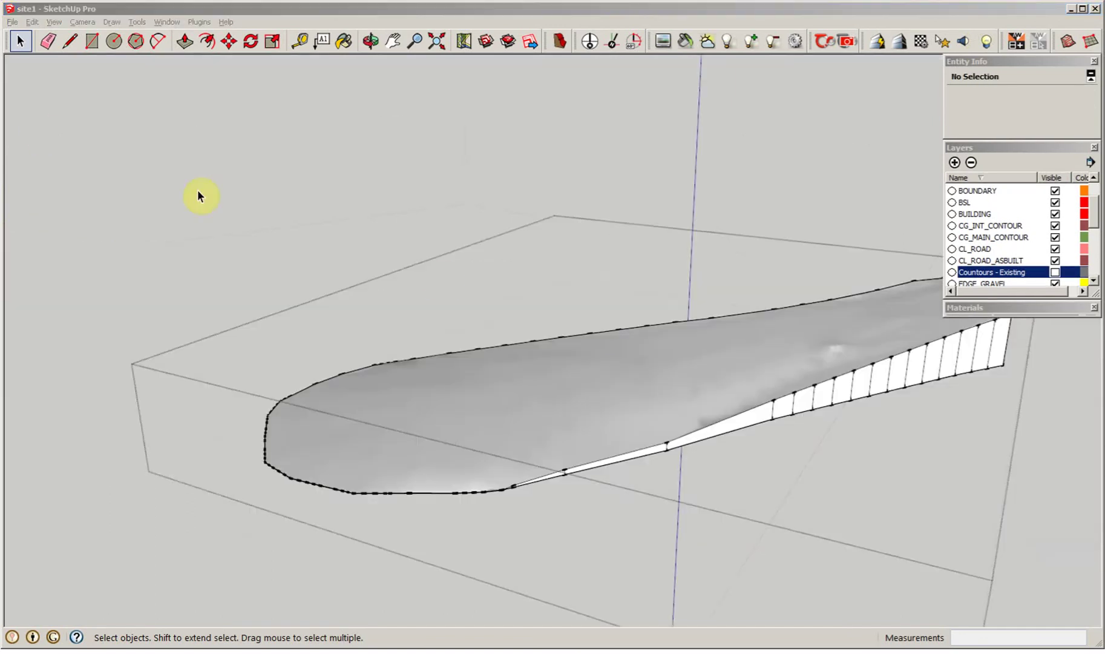
{"action": "middle_click_drag", "start_coordinate": [197, 197], "coordinate": [720, 357]}
{"action": "left_click", "coordinate": [517, 452]}
{"action": "left_click", "coordinate": [643, 358]}
{"action": "left_click", "coordinate": [578, 336]}
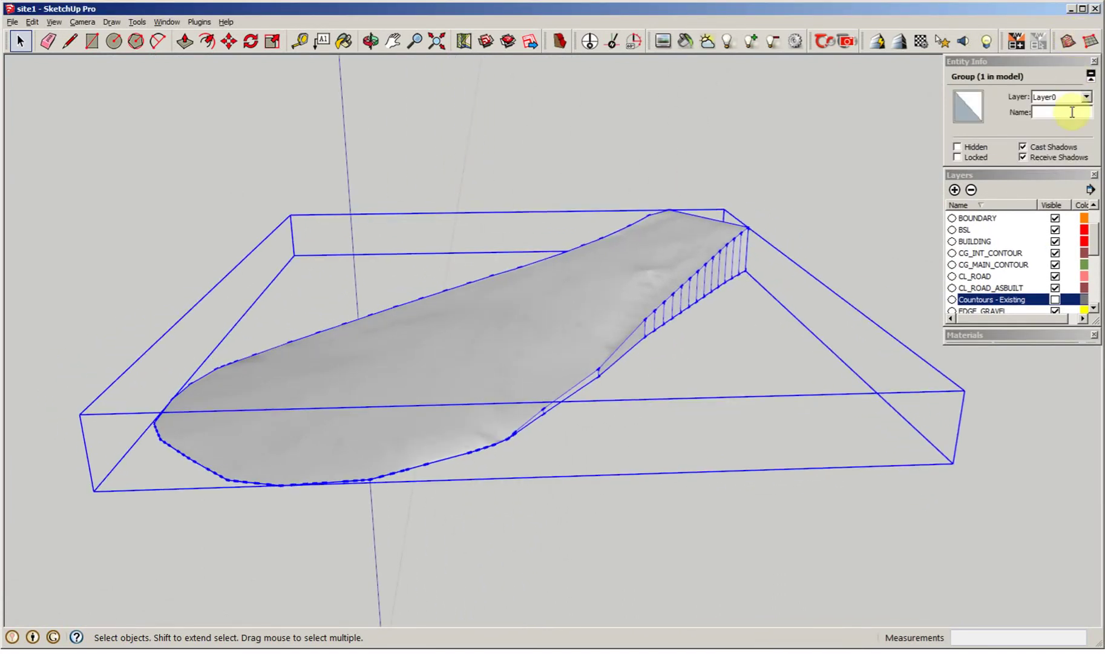
Step: Run Solid Inspector on the terrain group and examine the flagged error at the edge where the side wall starts
{"action": "middle_click_drag", "start_coordinate": [1025, 136], "coordinate": [251, 62]}
{"action": "scroll", "coordinate": [516, 468], "scroll_direction": "up", "scroll_amount": 3}
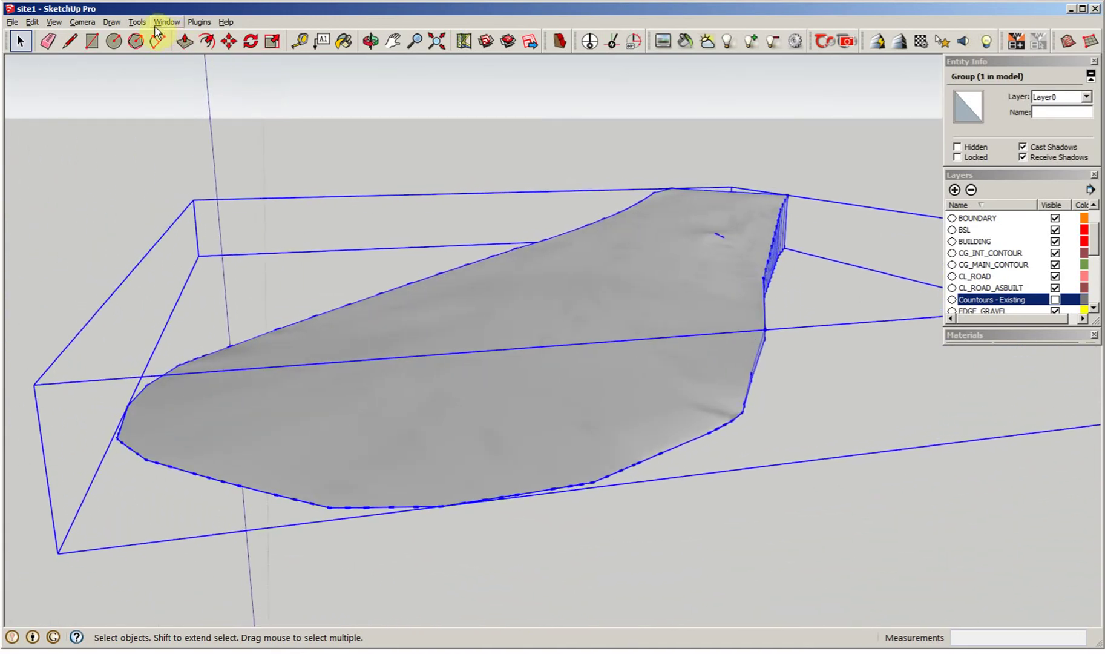
{"action": "left_click", "coordinate": [138, 23]}
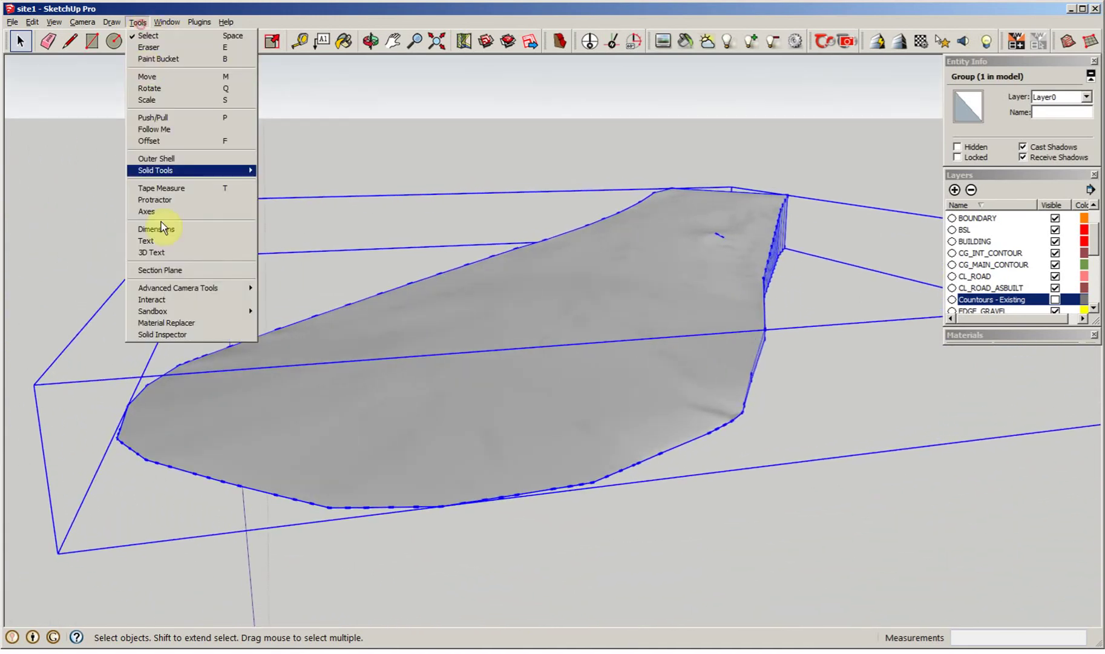
{"action": "left_click", "coordinate": [162, 335]}
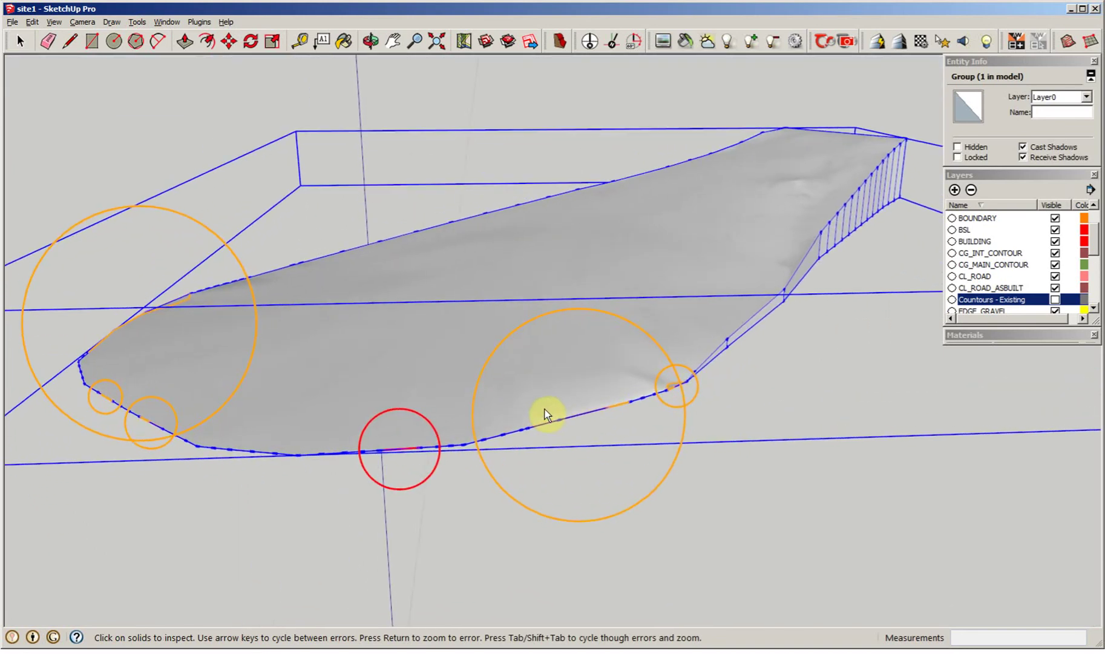
{"action": "scroll", "coordinate": [553, 418], "scroll_direction": "up", "scroll_amount": 6}
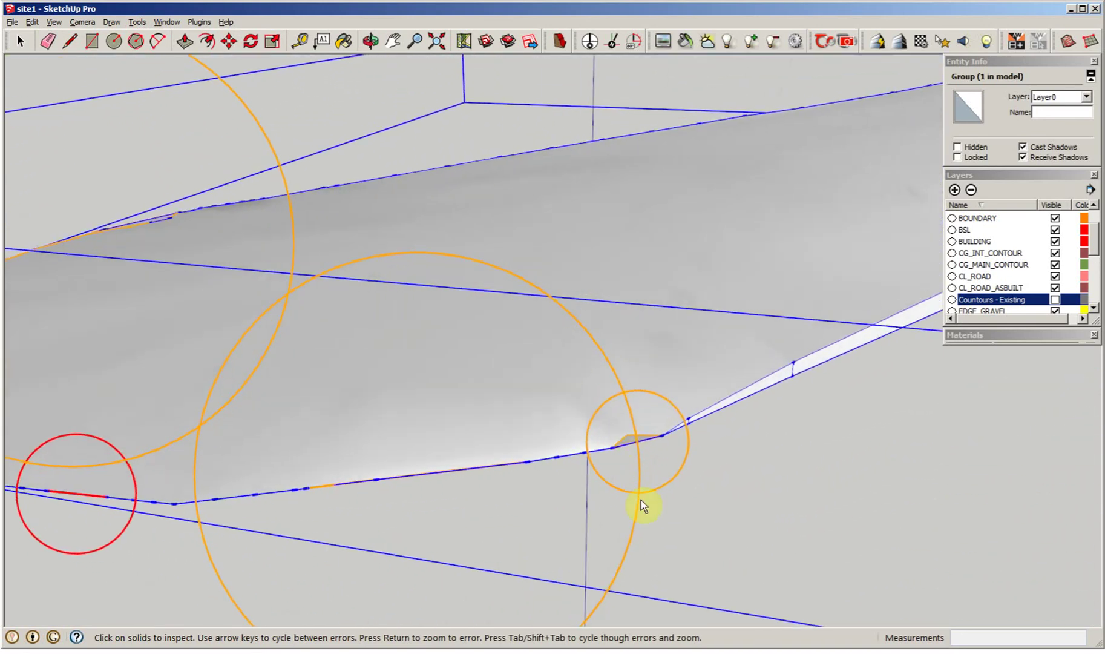
{"action": "middle_click_drag", "start_coordinate": [640, 500], "coordinate": [564, 489]}
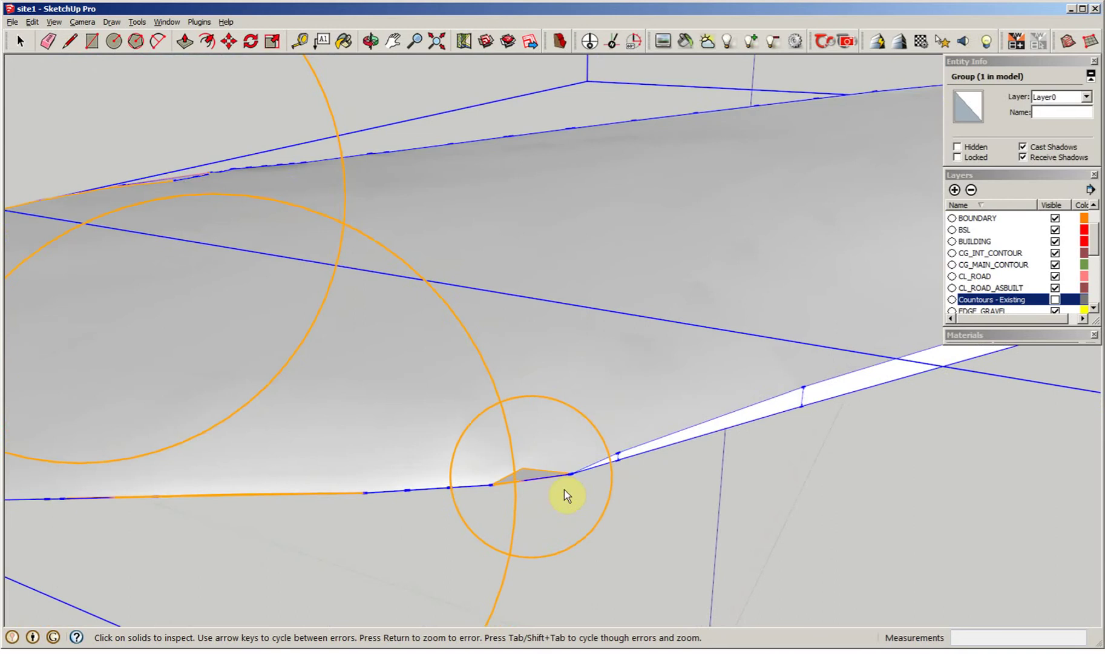
{"action": "scroll", "coordinate": [562, 496], "scroll_direction": "up", "scroll_amount": 2}
{"action": "middle_click_drag", "start_coordinate": [479, 520], "coordinate": [468, 494]}
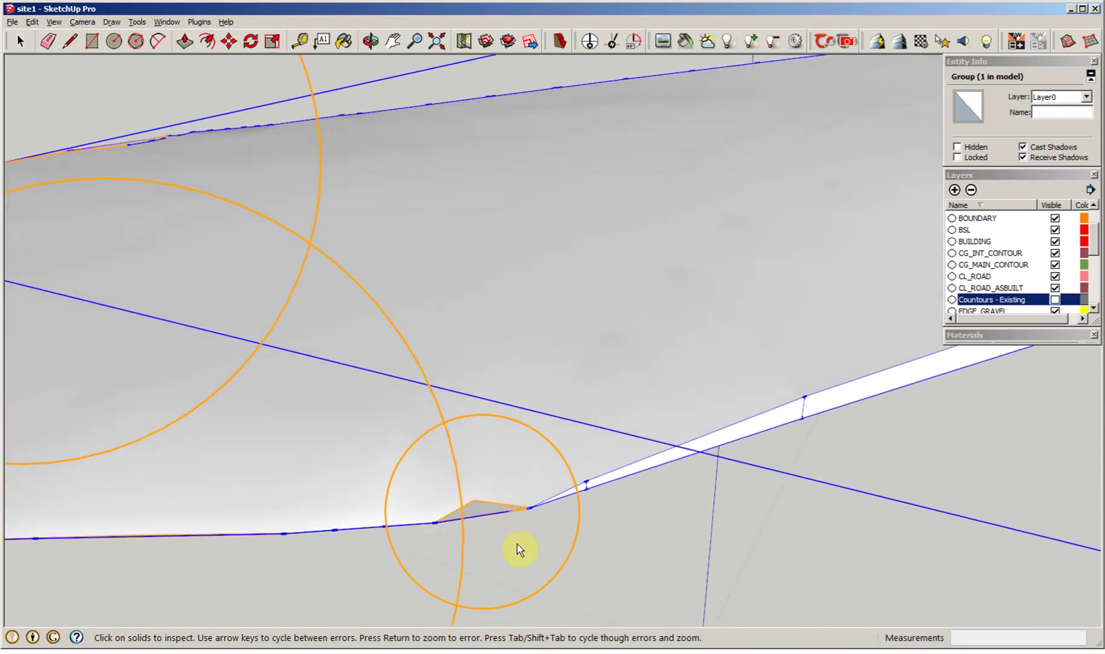
{"action": "mouse_move", "coordinate": [574, 516]}
{"action": "middle_mouse_down"}
{"action": "mouse_move", "coordinate": [511, 519]}
{"action": "mouse_move", "coordinate": [360, 572]}
{"action": "middle_mouse_up"}
{"action": "scroll", "coordinate": [577, 515], "scroll_direction": "down", "scroll_amount": 3}
Step: Exit the inspection and open the terrain group for editing near the flagged triangular spot
{"action": "key", "text": "space"}
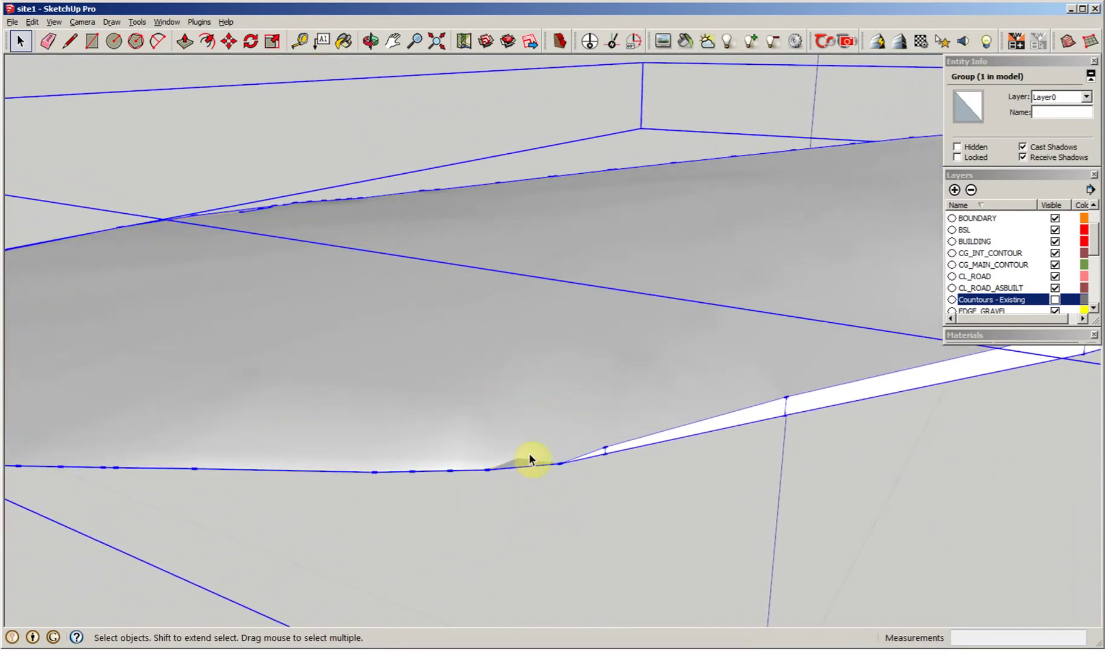
{"action": "right_click", "coordinate": [538, 433]}
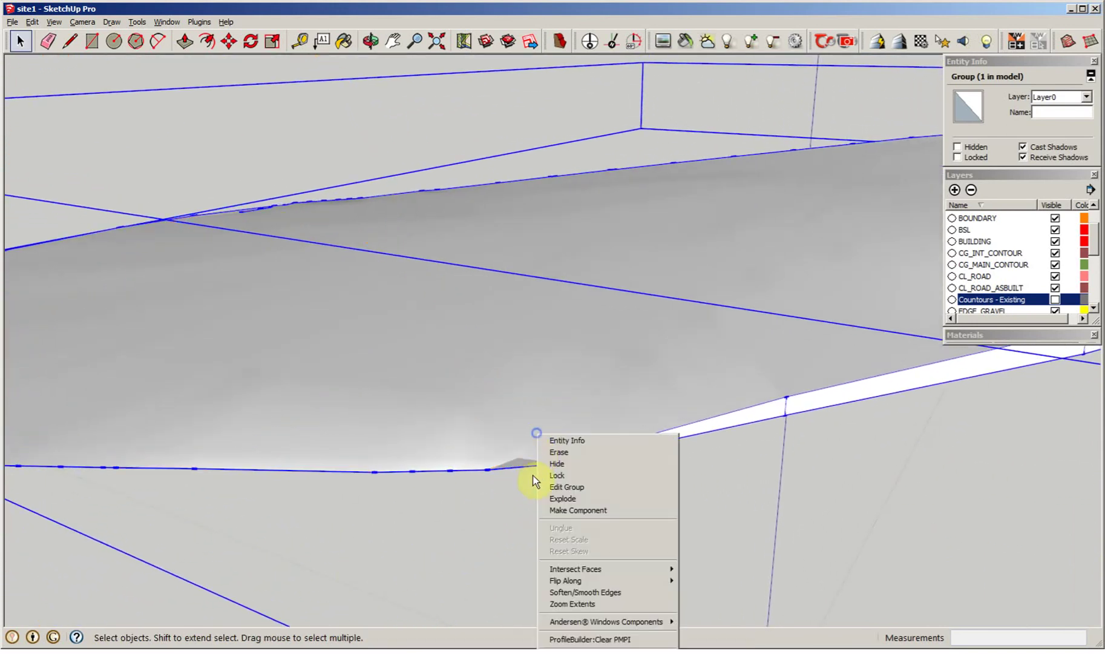
{"action": "left_click", "coordinate": [563, 486]}
{"action": "scroll", "coordinate": [516, 537], "scroll_direction": "up", "scroll_amount": 4}
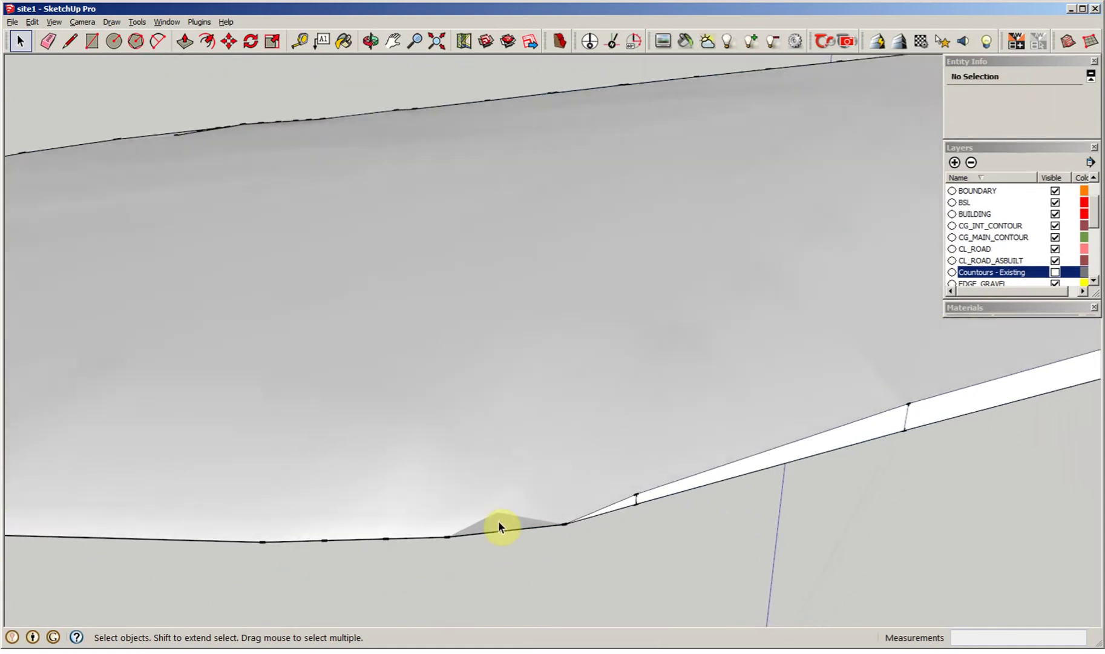
Step: Show hidden geometry, delete the stray triangular face and its outer edge beside the side wall, and close the group
{"action": "left_click", "coordinate": [501, 552]}
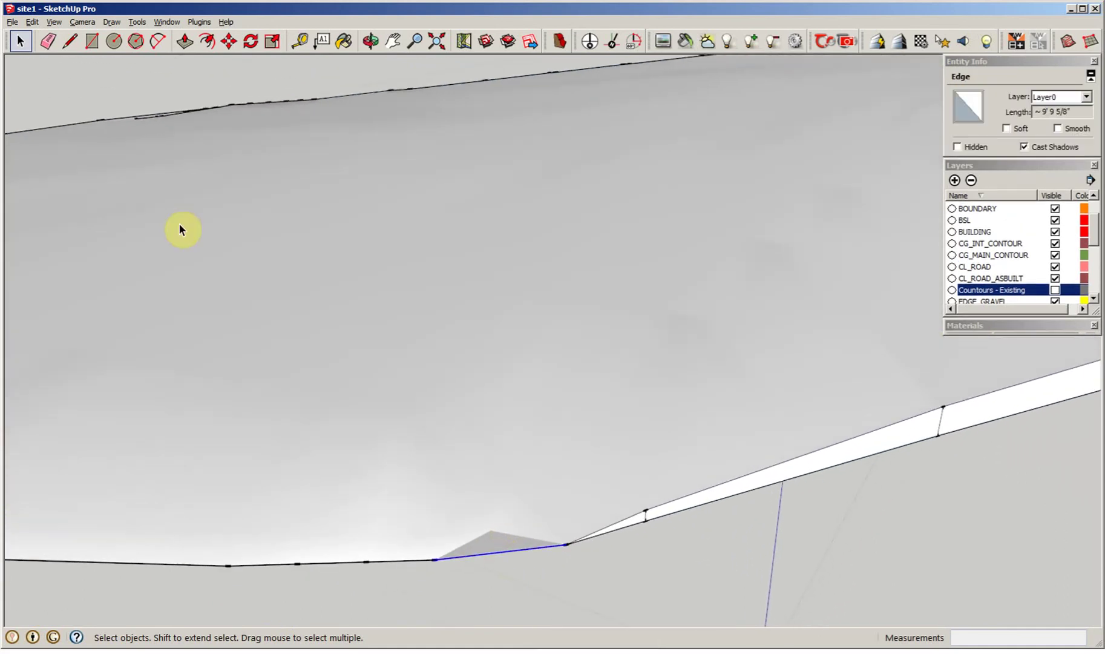
{"action": "left_click", "coordinate": [55, 22]}
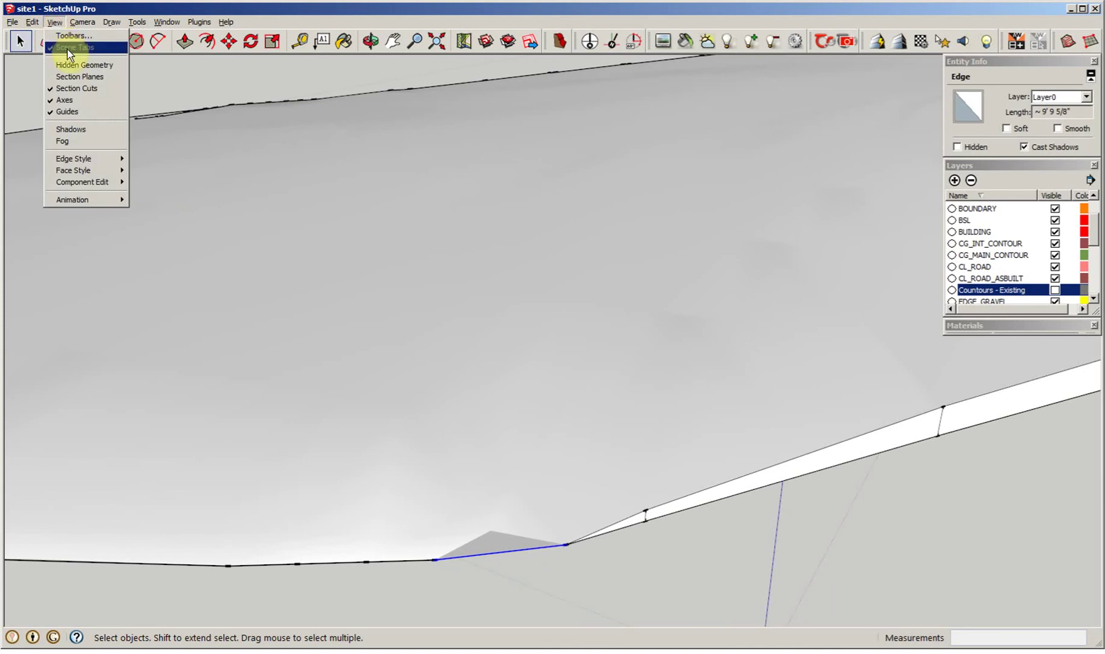
{"action": "left_click", "coordinate": [53, 68]}
{"action": "scroll", "coordinate": [426, 407], "scroll_direction": "up", "scroll_amount": 5}
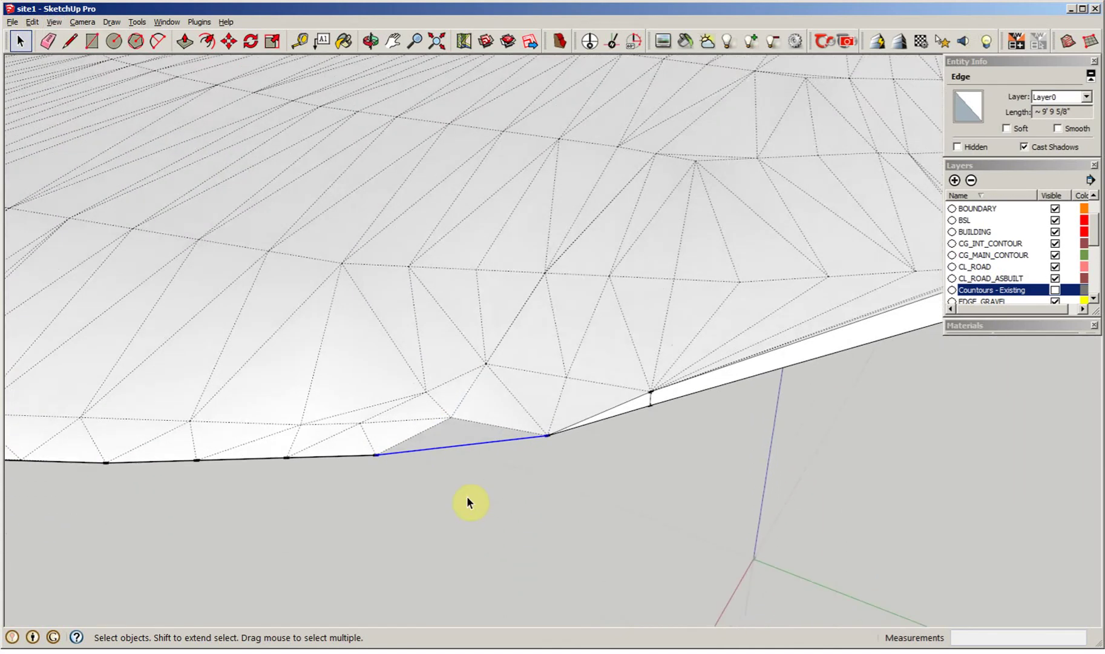
{"action": "left_click_drag", "start_coordinate": [432, 436], "coordinate": [432, 437]}
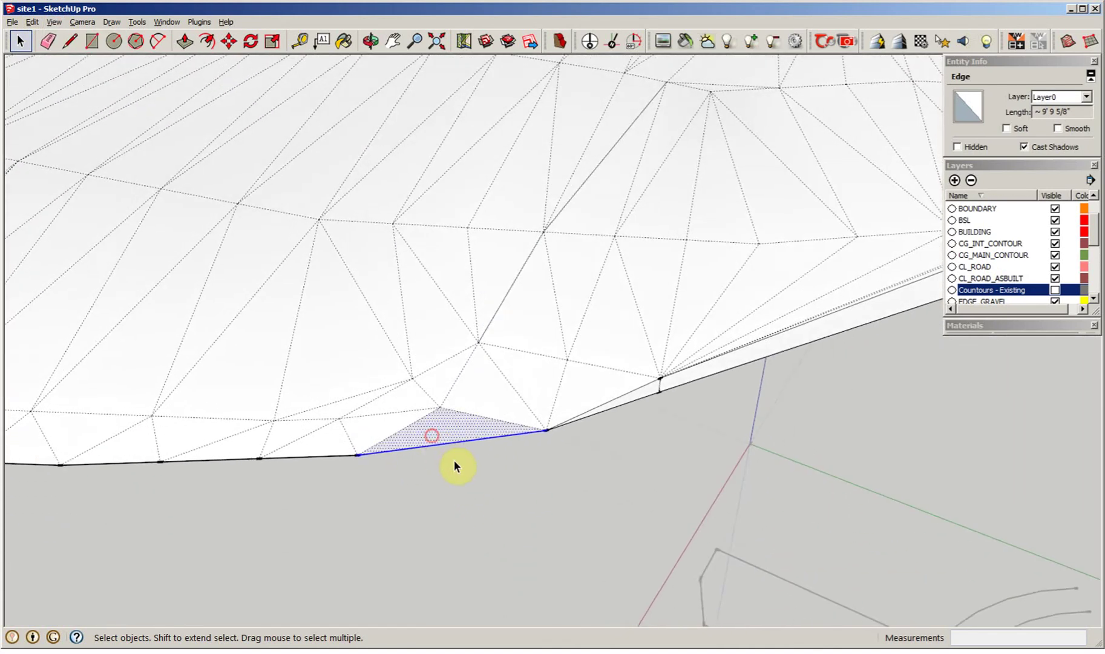
{"action": "key", "text": "Delete"}
{"action": "middle_click_drag", "start_coordinate": [453, 460], "coordinate": [655, 411]}
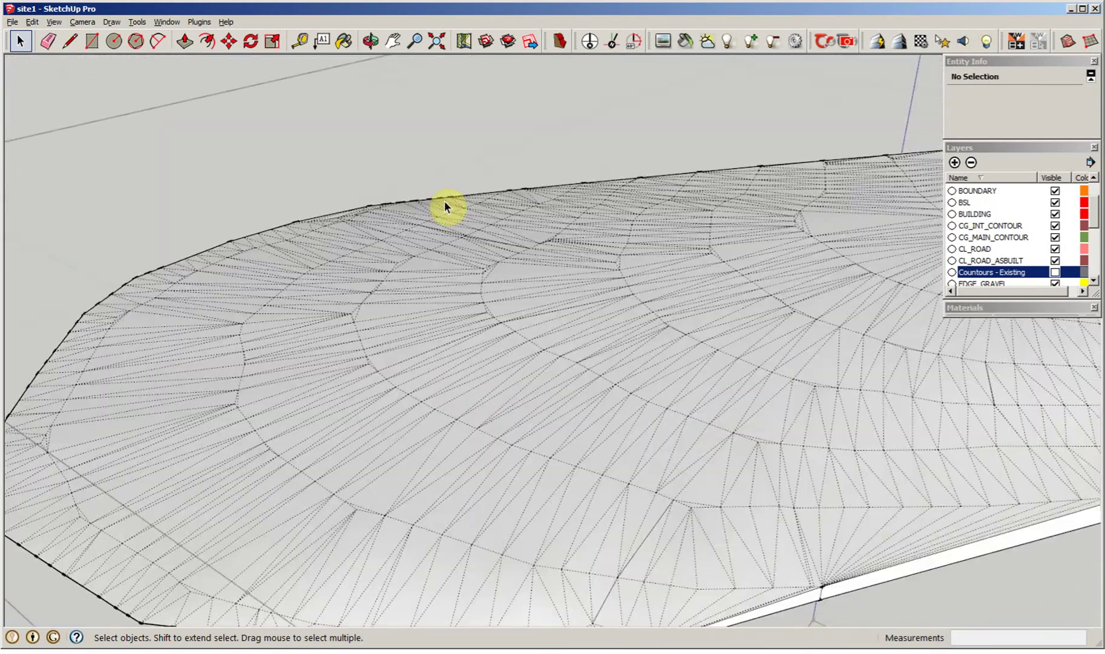
{"action": "left_click", "coordinate": [361, 171]}
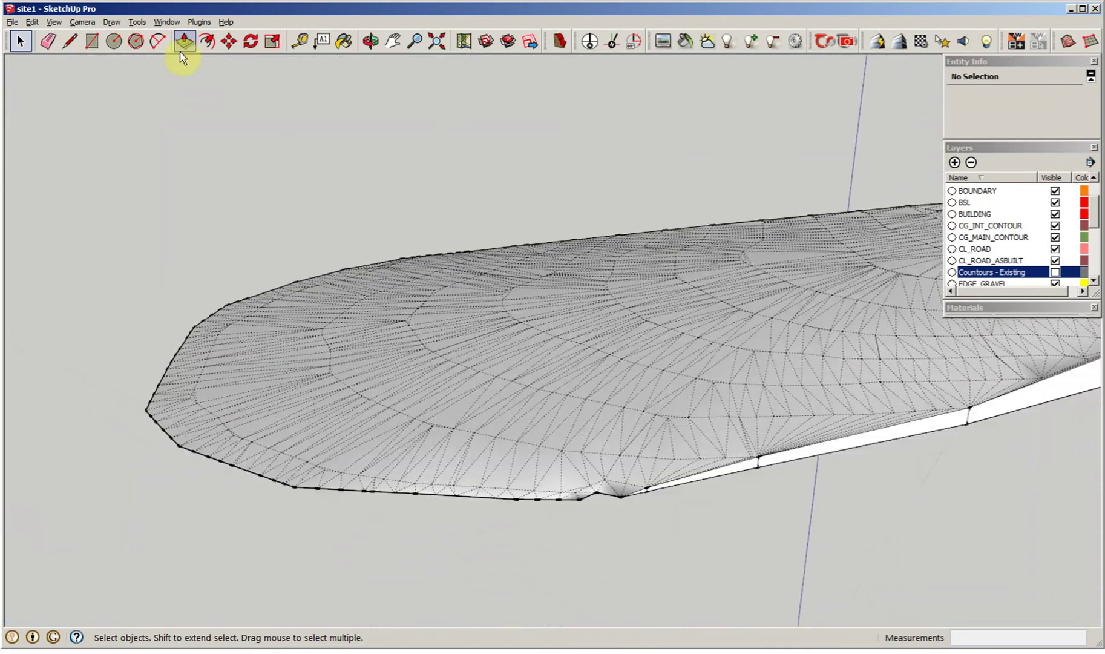
Step: Select the edited terrain group and check it again with Solid Inspector for remaining errors
{"action": "left_click", "coordinate": [517, 258]}
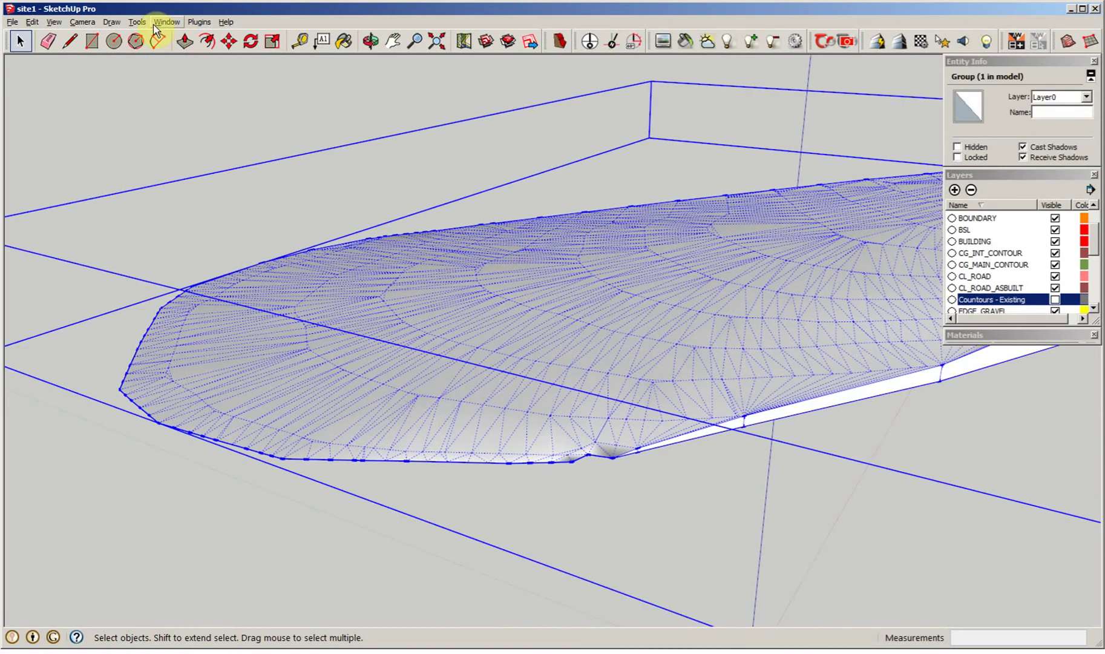
{"action": "left_click", "coordinate": [138, 22]}
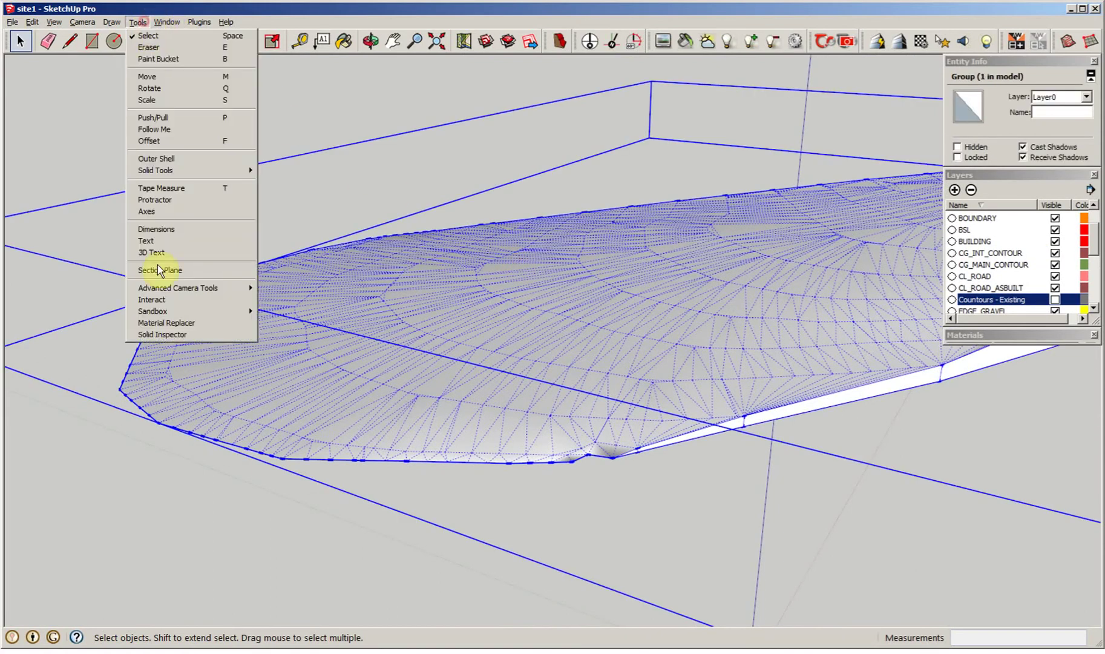
{"action": "left_click", "coordinate": [164, 336]}
{"action": "middle_click_drag", "start_coordinate": [546, 472], "coordinate": [339, 448]}
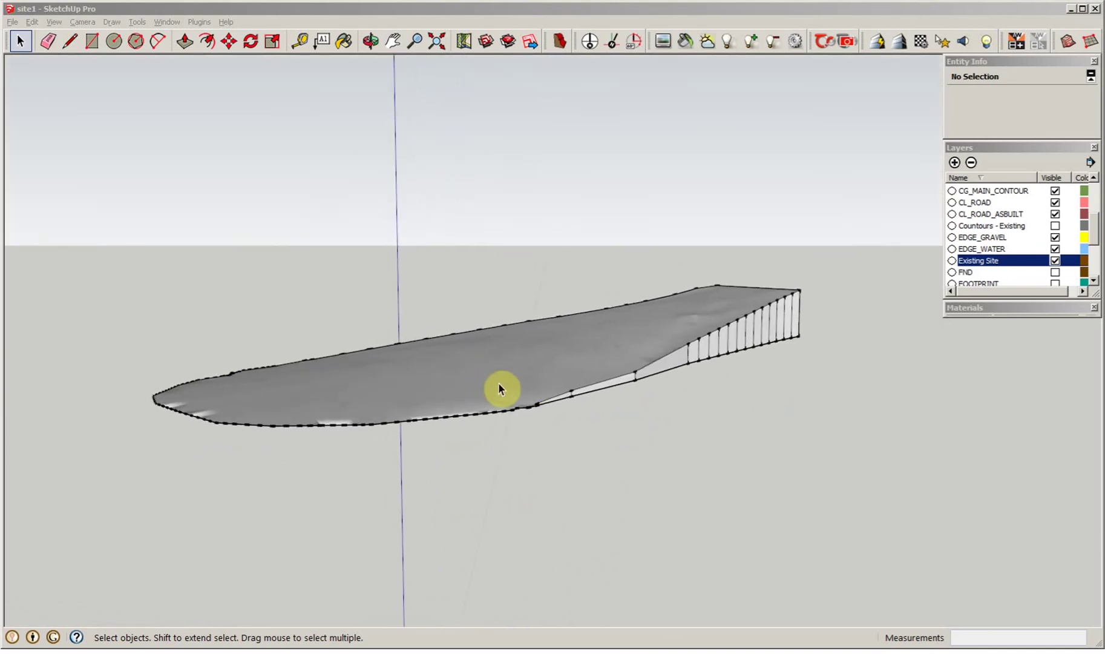
Step: Select the repaired terrain group on the Existing Site layer and review its solid status, volume and overall shape
{"action": "left_click", "coordinate": [506, 380]}
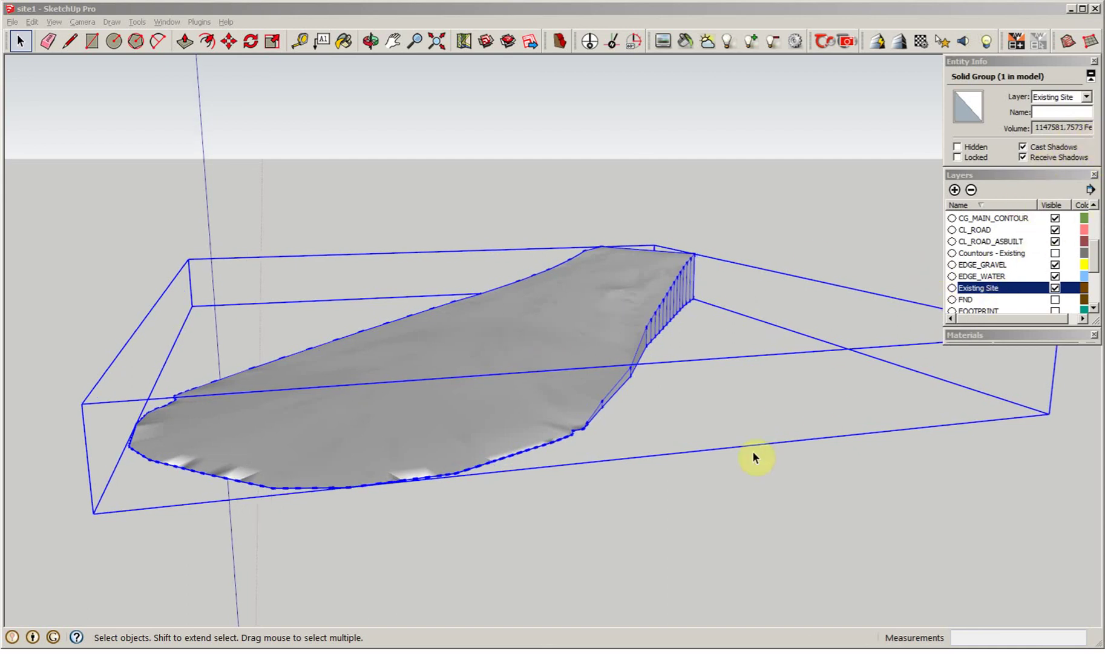
{"action": "scroll", "coordinate": [716, 455], "scroll_direction": "up", "scroll_amount": 3}
{"action": "scroll", "coordinate": [708, 451], "scroll_direction": "down", "scroll_amount": 2}
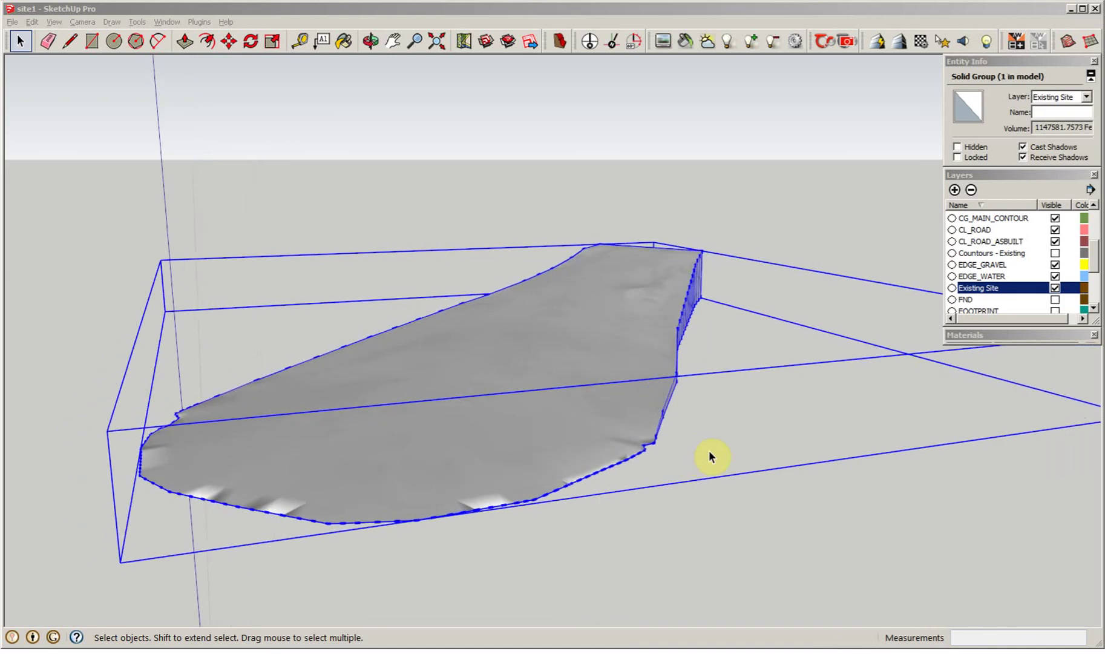
{"action": "scroll", "coordinate": [709, 451], "scroll_direction": "up", "scroll_amount": 5}
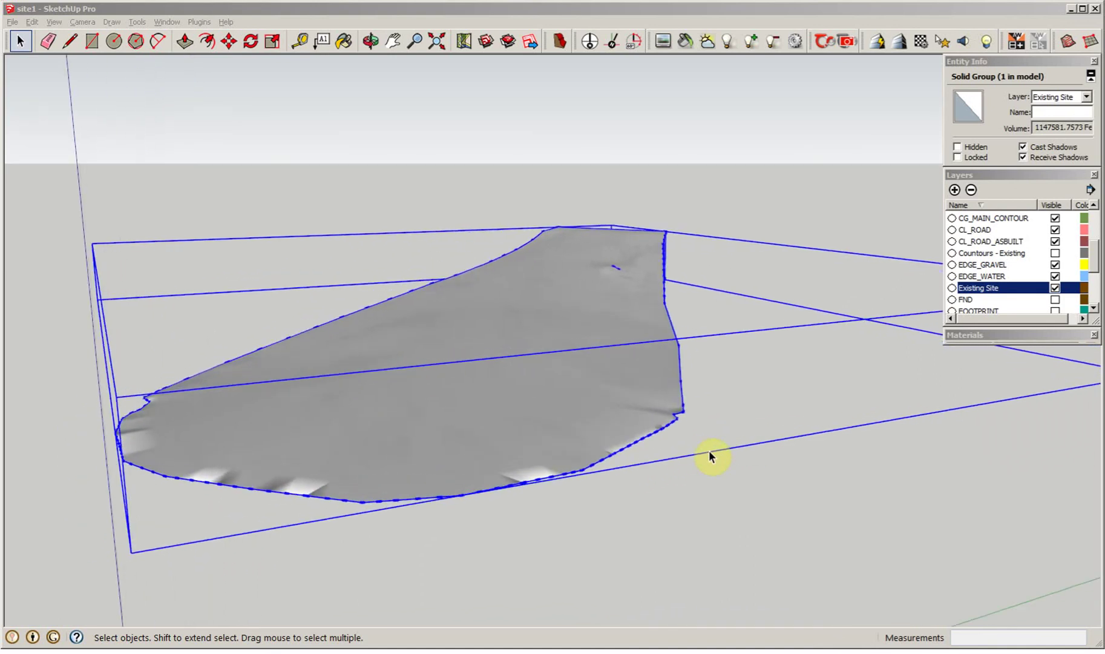